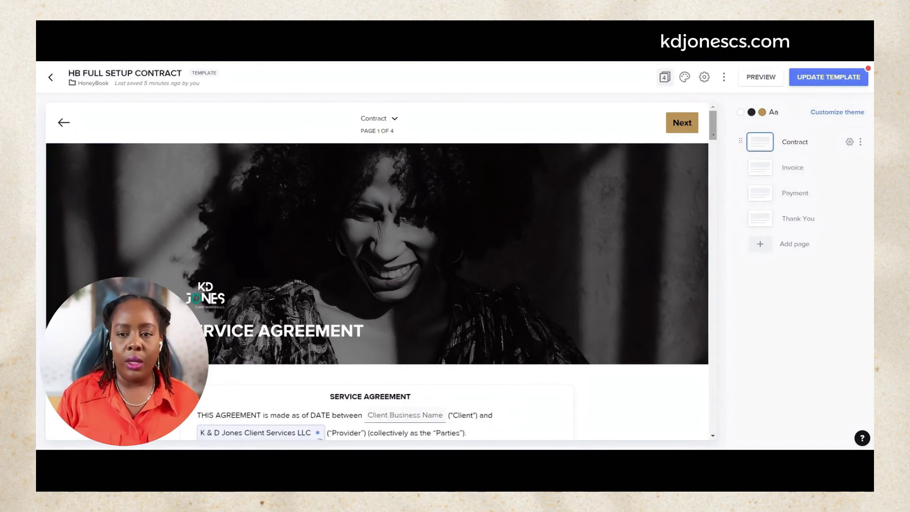
Open the template's Invoice page and scroll to the $1,497 HoneyBook service line item.
left_click_drag(712, 135, 708, 224)
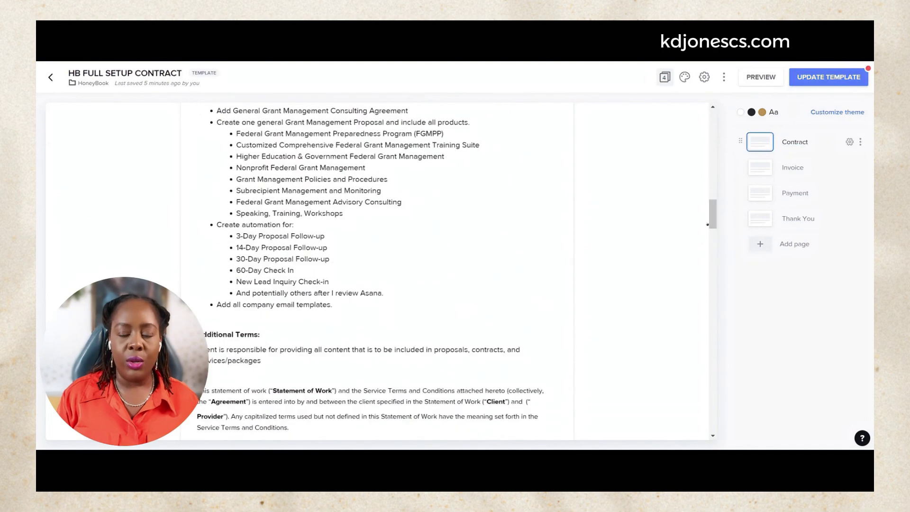
left_click(758, 168)
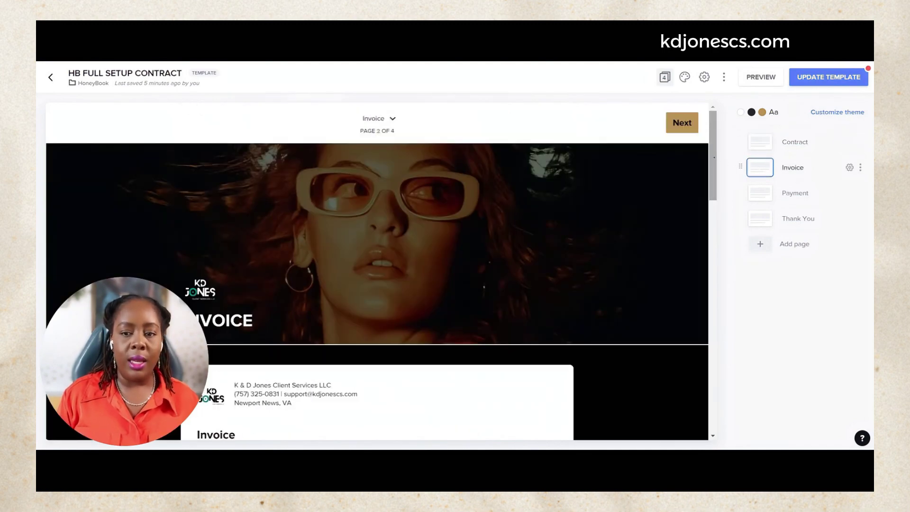
left_click_drag(709, 175, 701, 259)
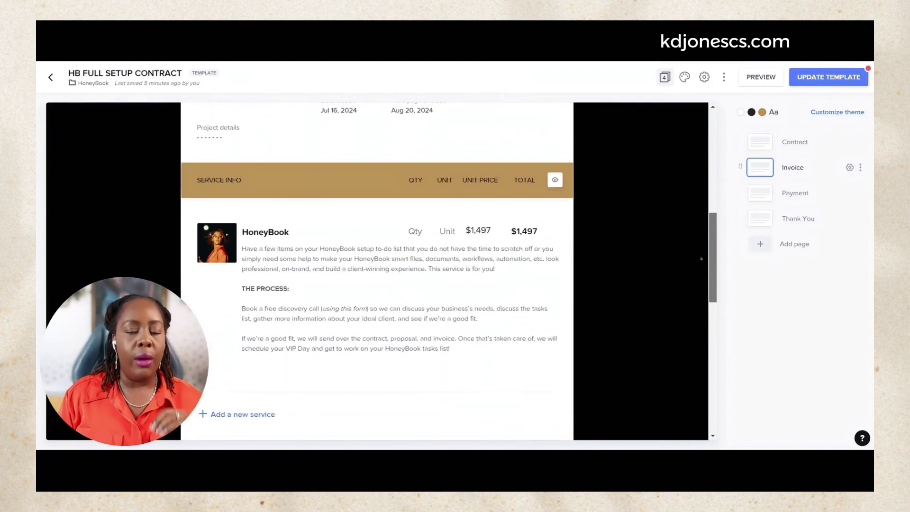
Choose Preset plan (two $748.50 payments, Aug 20 and Sep 24, 2024) and open Invoice settings.
scroll(702, 259, "down", 1)
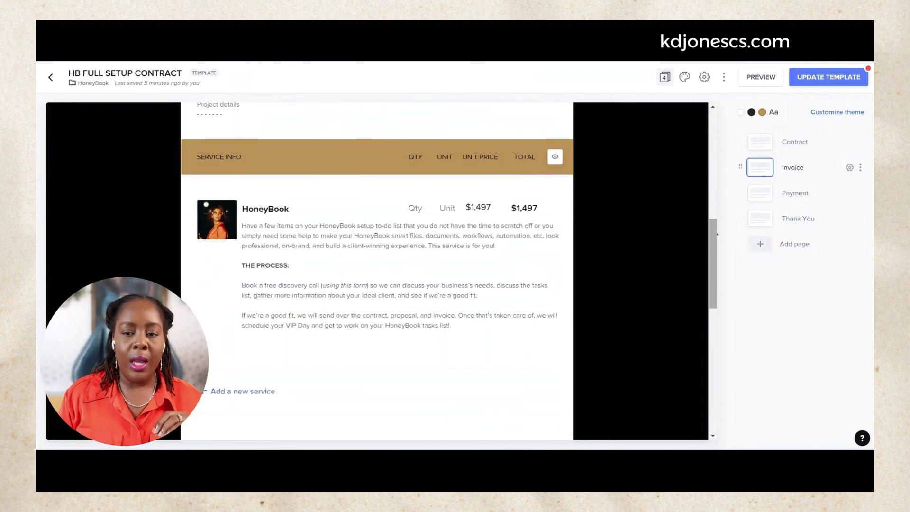
scroll(713, 246, "down", 2)
scroll(713, 246, "down", 8)
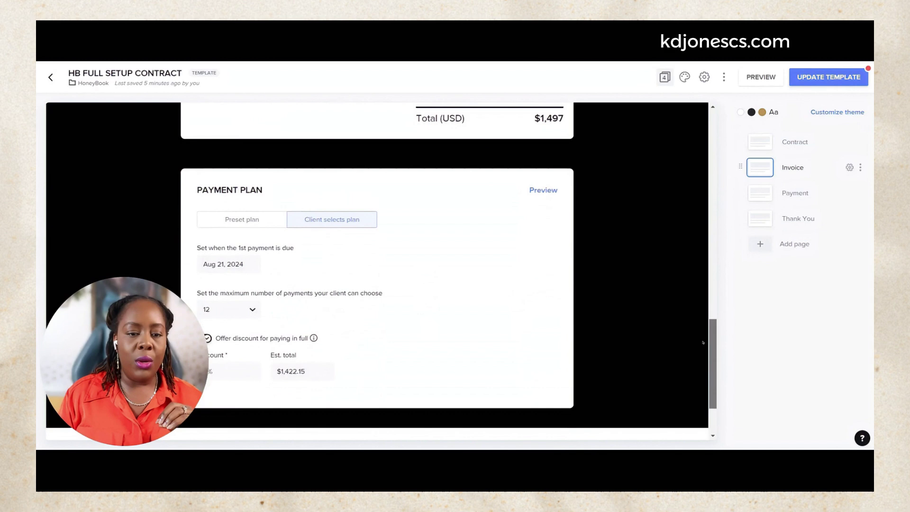
left_click(242, 164)
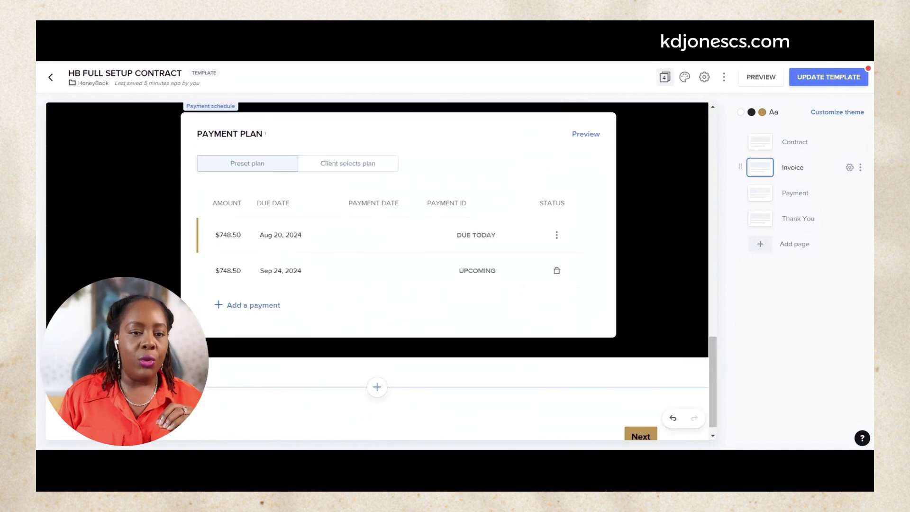
double_click(266, 133)
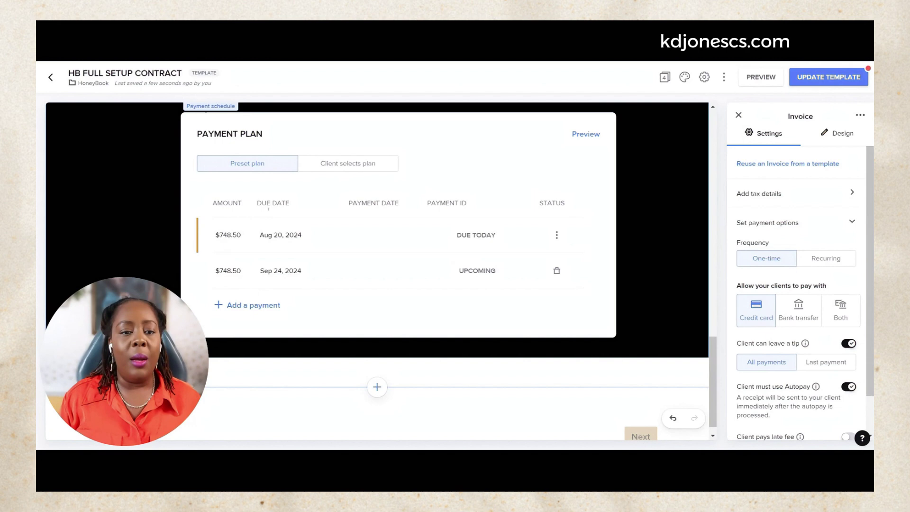
Set the first payment's due date to Invoice date and save it.
left_click(290, 237)
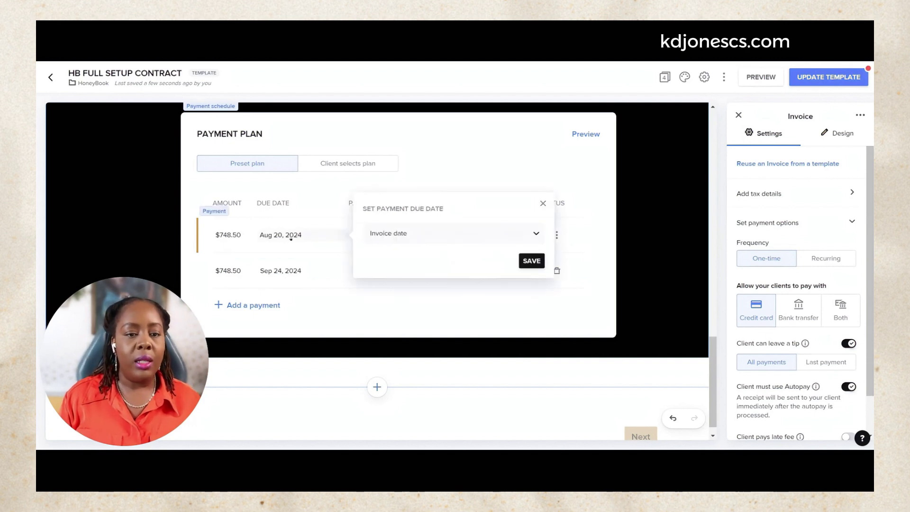
left_click(428, 236)
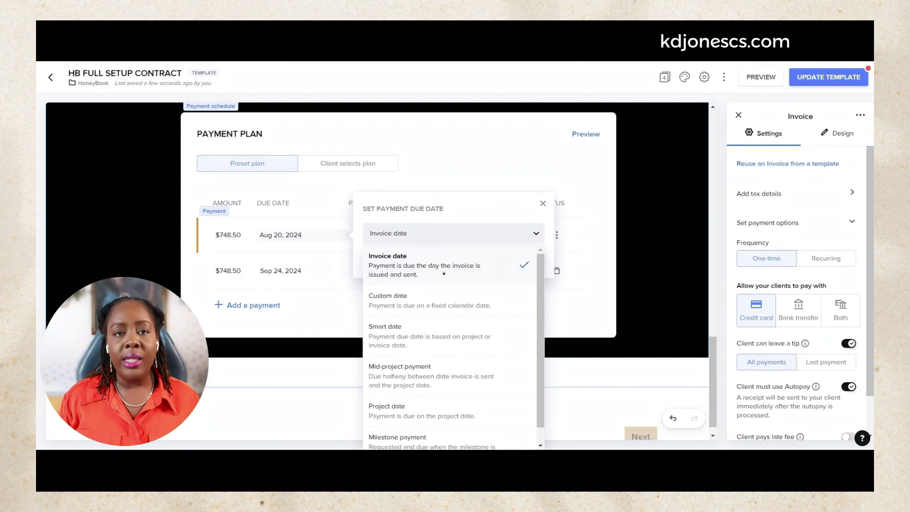
scroll(534, 337, "down", 1)
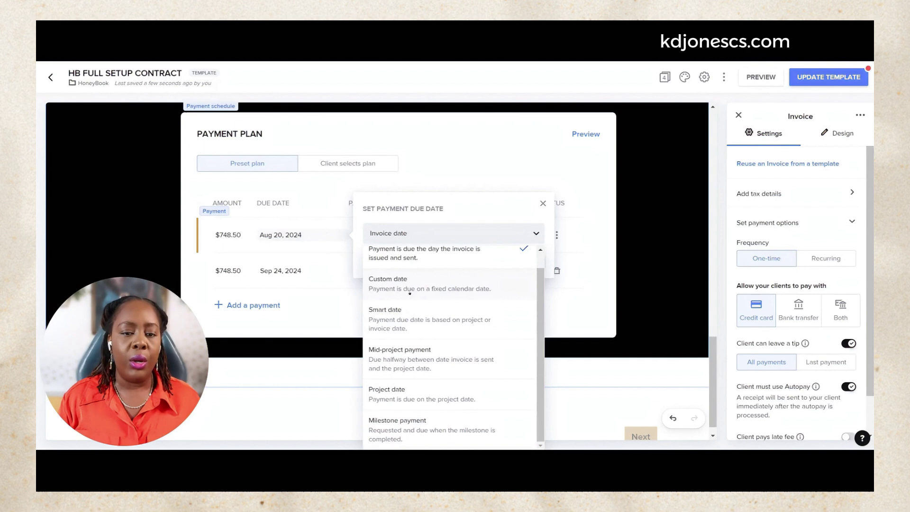
left_click(524, 283)
left_click(524, 242)
left_click(400, 253)
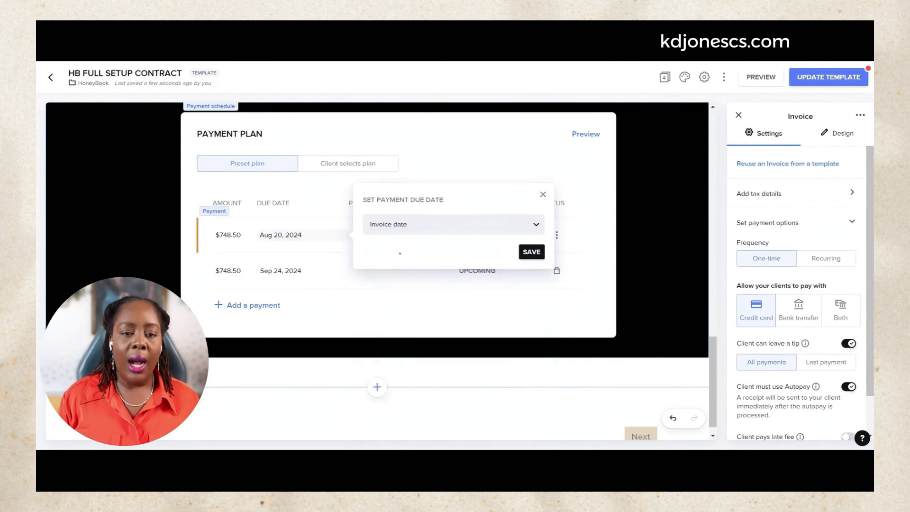
left_click(532, 252)
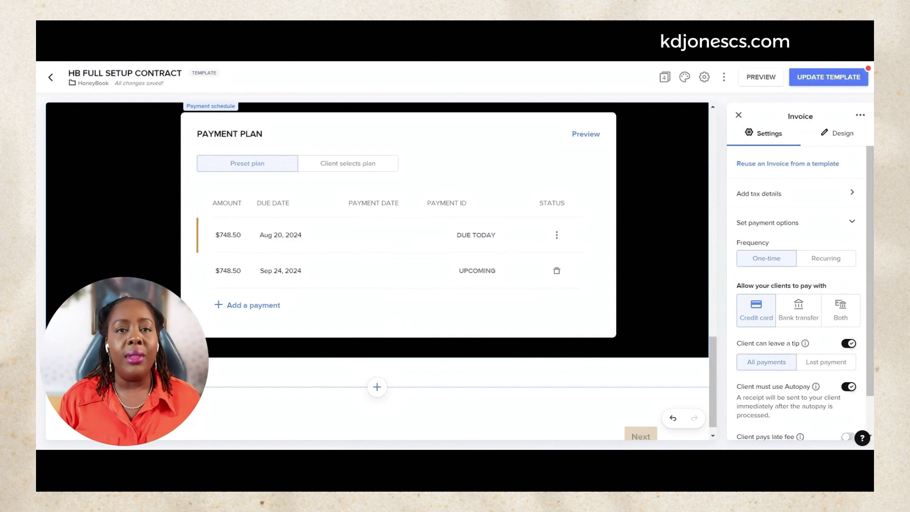
Change the second payment's custom due date to Sep 25, 2024 and save.
left_click(283, 271)
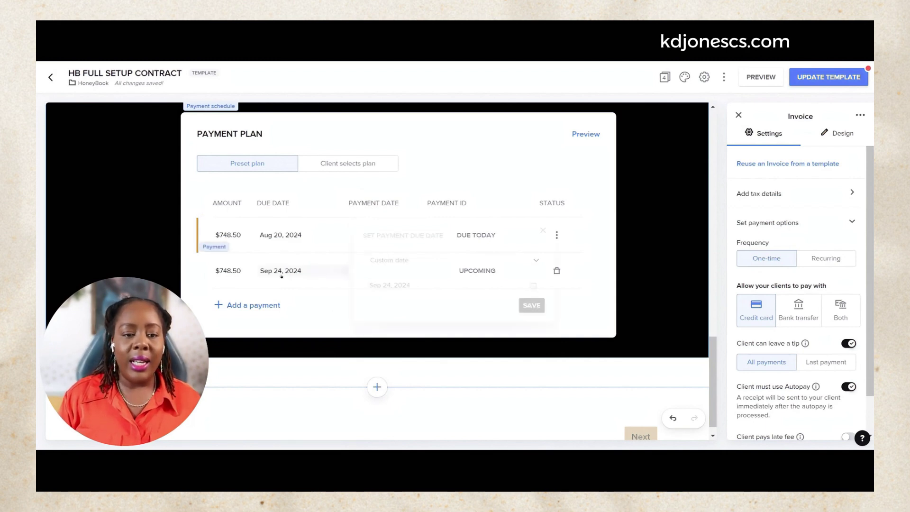
left_click(404, 261)
left_click(404, 262)
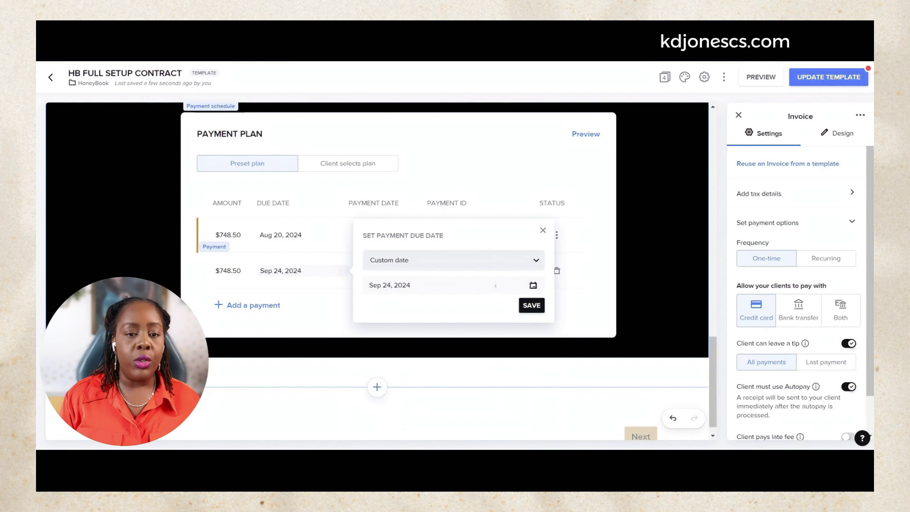
left_click(446, 284)
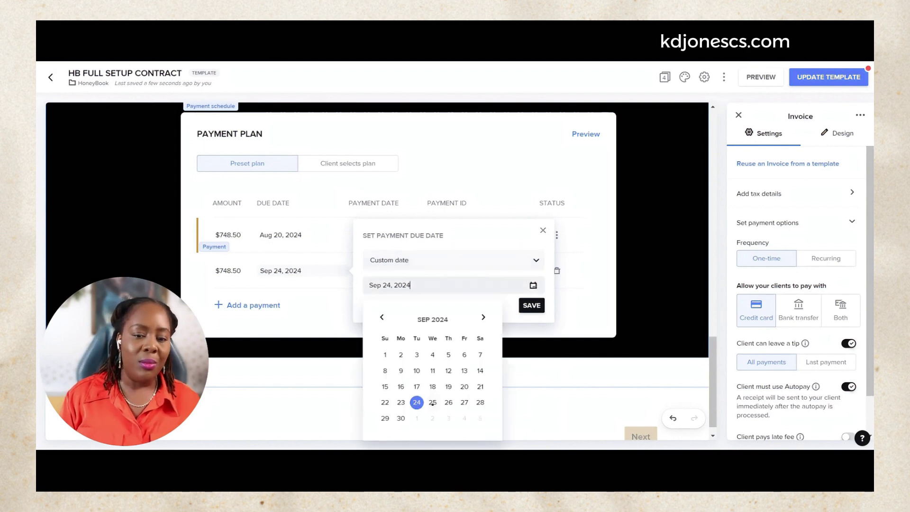
left_click(432, 402)
left_click(531, 305)
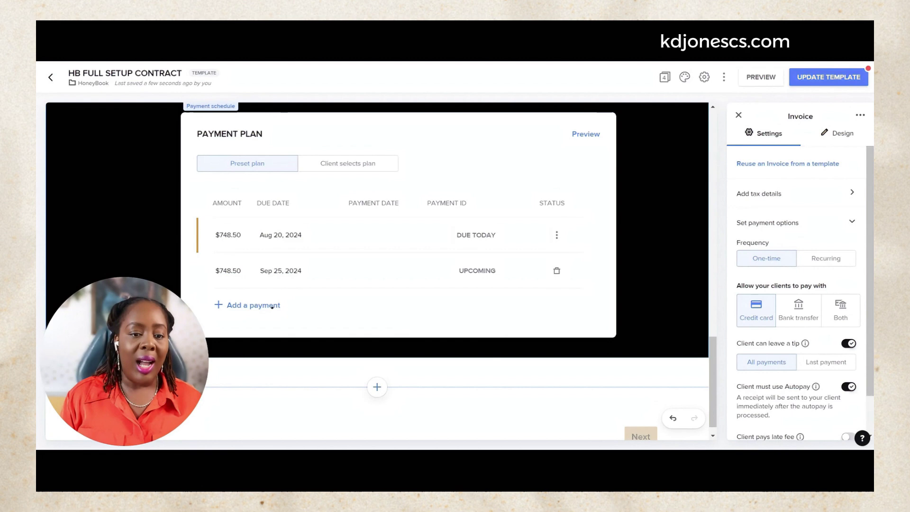
Add a third payment, making three $499 installments, and set its due date to Sep 28, 2024.
left_click(279, 306)
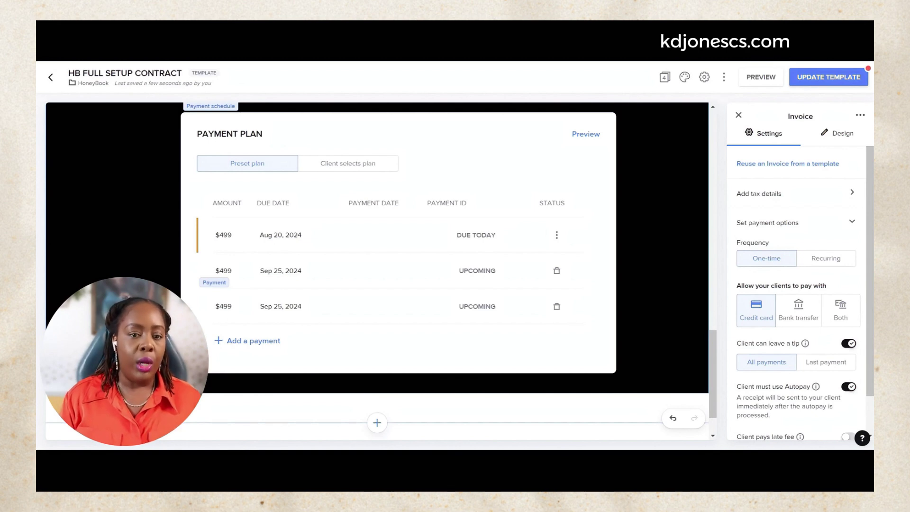
left_click(280, 306)
left_click(375, 296)
left_click(381, 359)
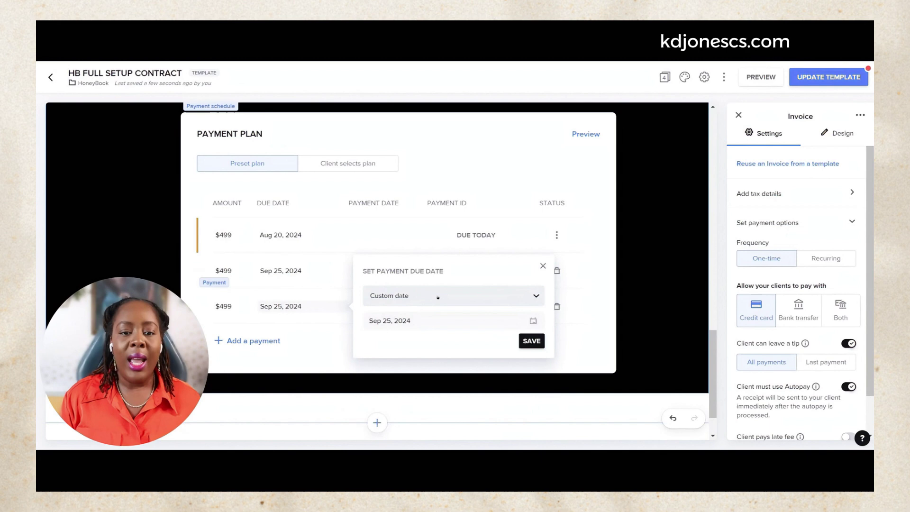
left_click(533, 320)
left_click(480, 266)
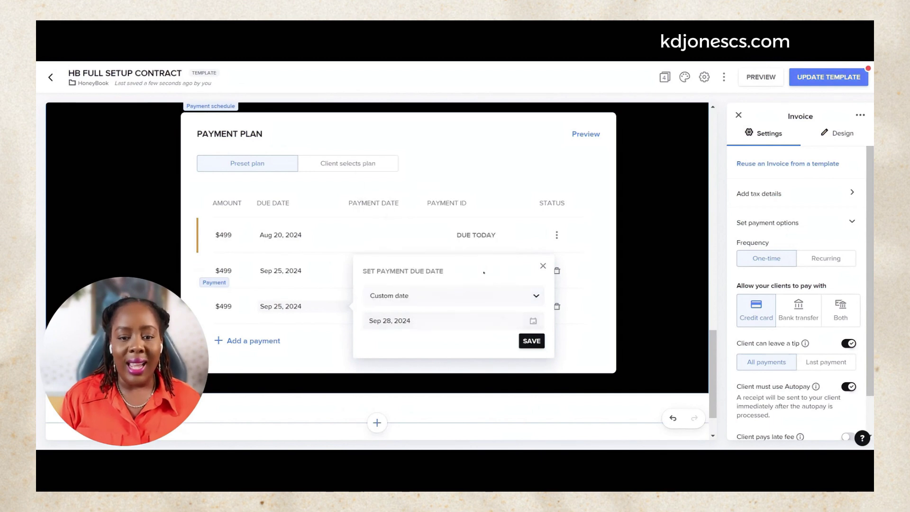
left_click(531, 342)
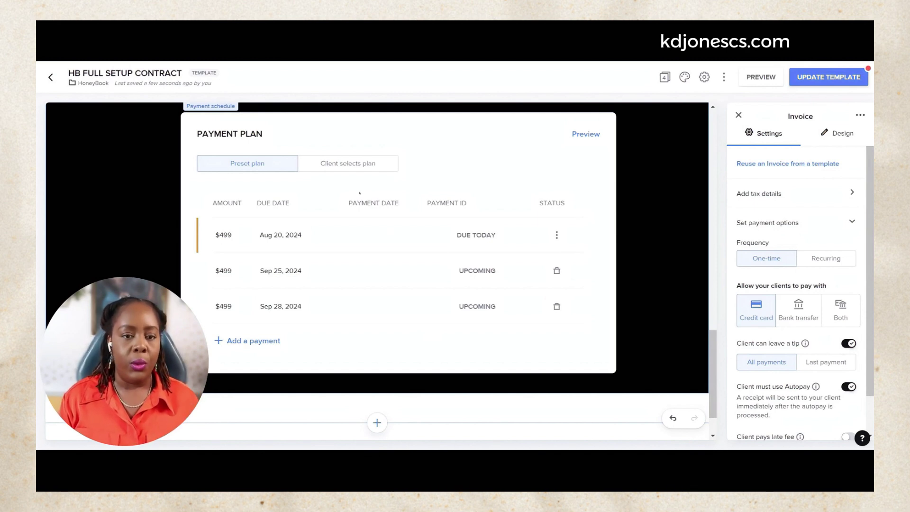
Switch to Client selects plan, up to 12 payments, with the first payment due on the invoice date.
left_click(353, 167)
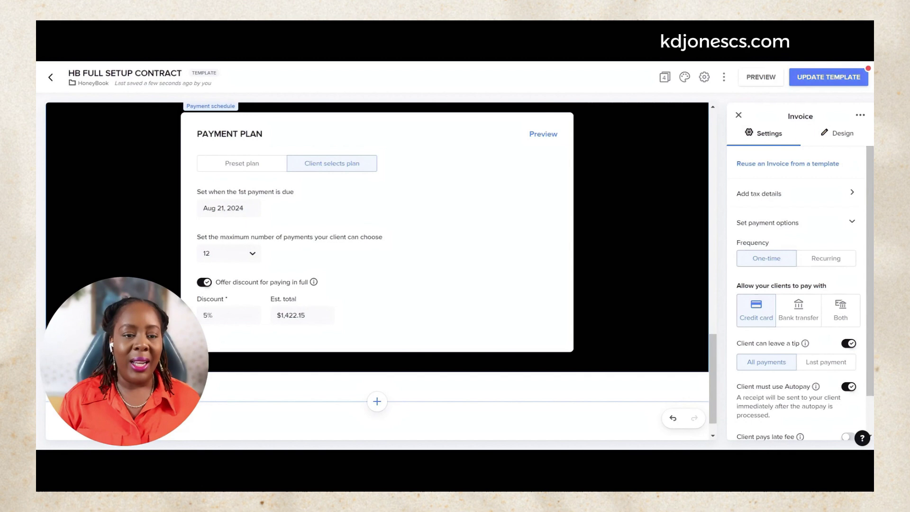
left_click_drag(198, 192, 298, 190)
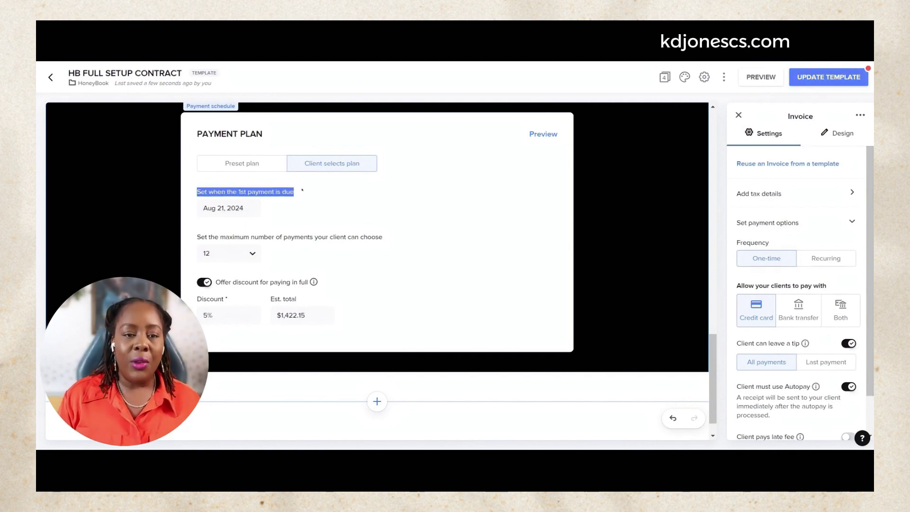
left_click(238, 210)
left_click(336, 196)
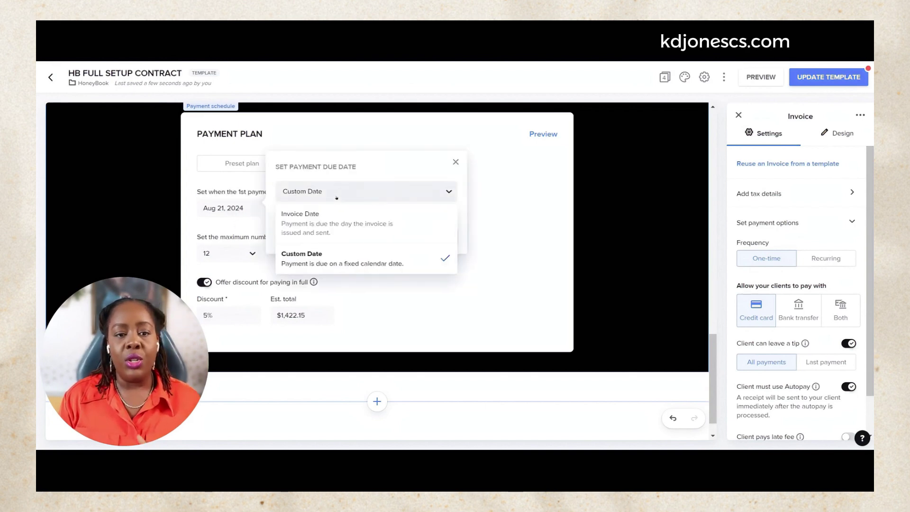
left_click(335, 223)
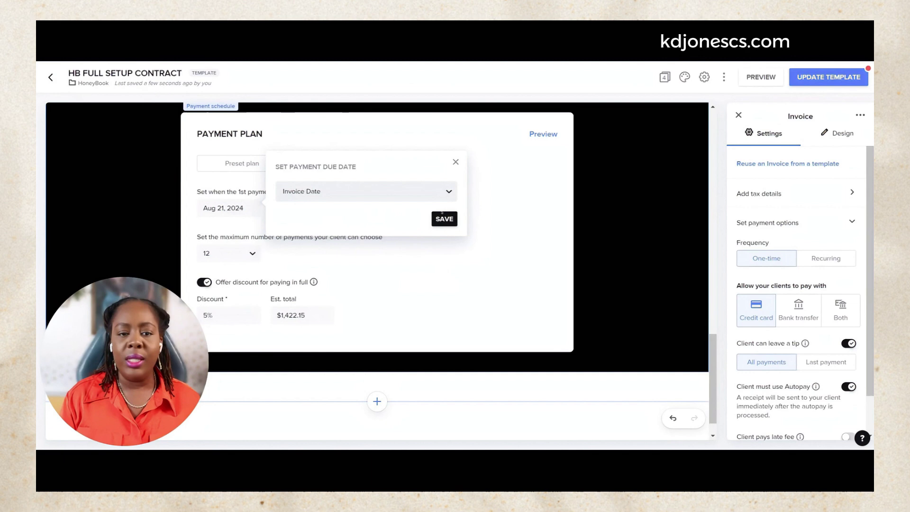
left_click(445, 217)
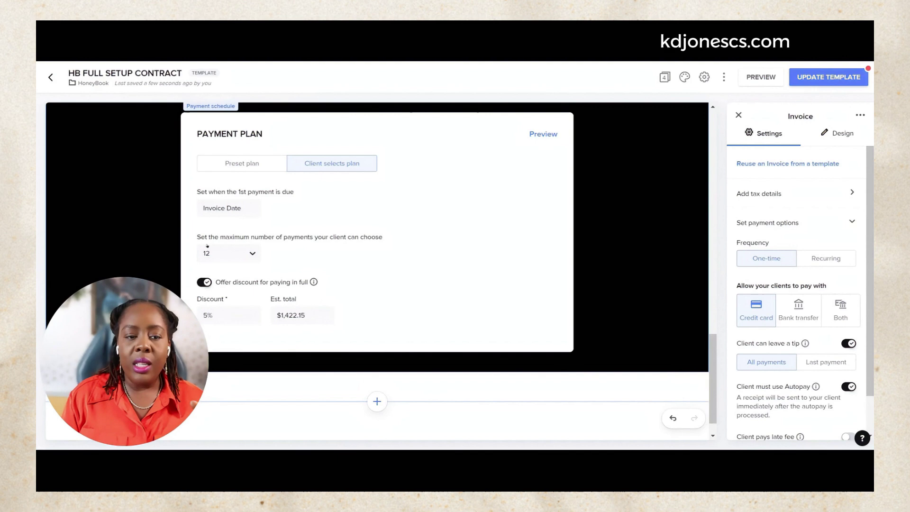
left_click_drag(196, 241, 416, 241)
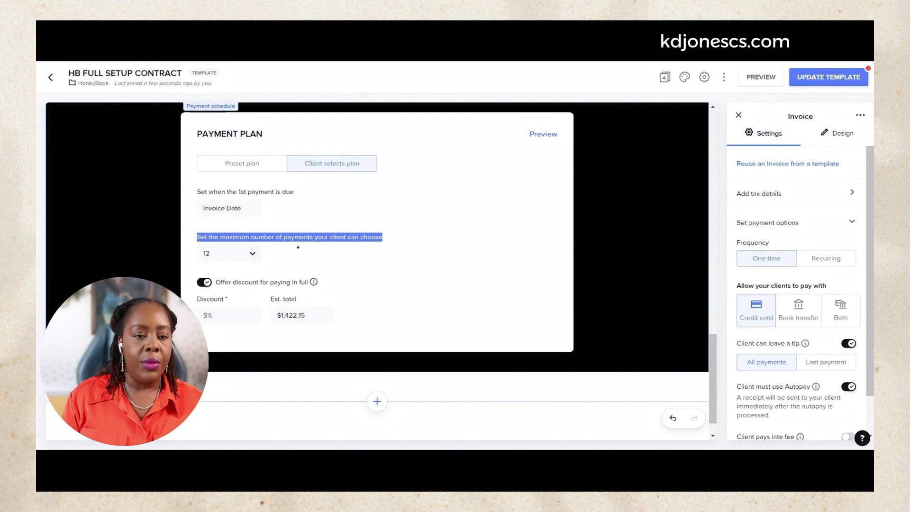
left_click(252, 253)
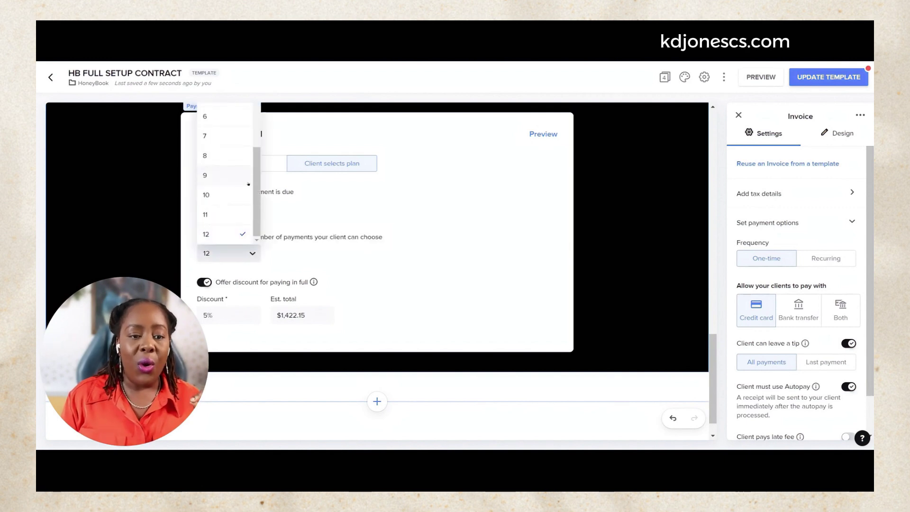
scroll(248, 184, "up", 2)
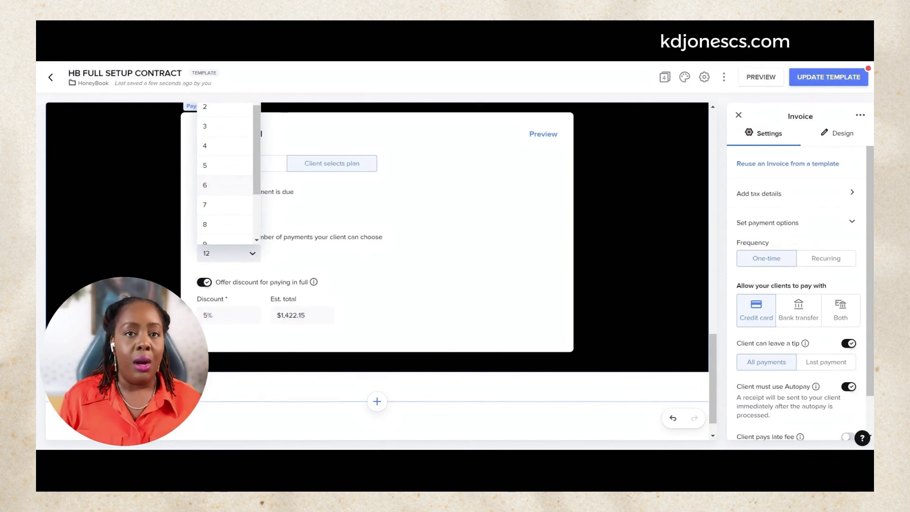
scroll(228, 215, "down", 2)
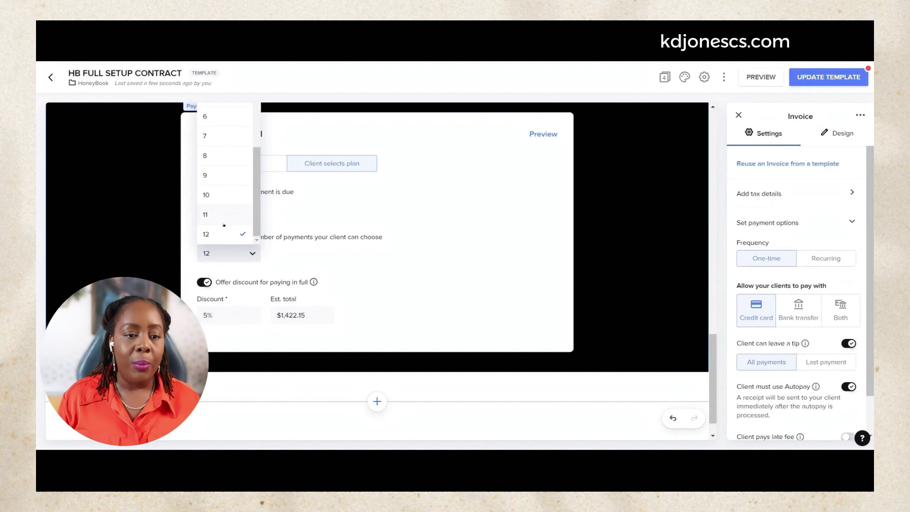
scroll(219, 234, "up", 2)
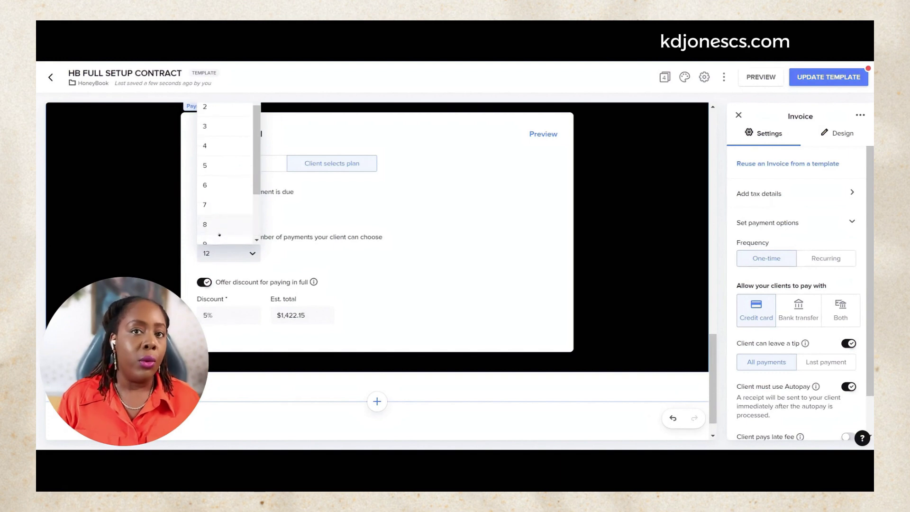
left_click(225, 143)
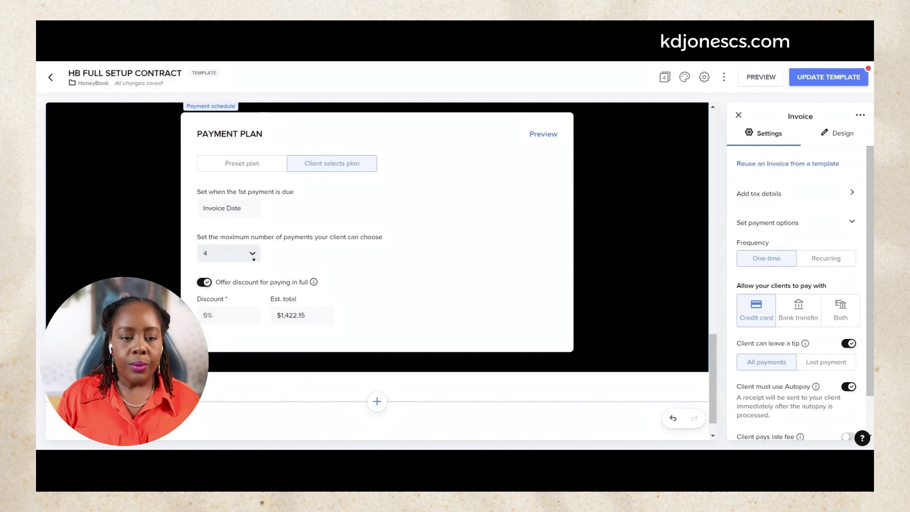
left_click(253, 256)
scroll(237, 218, "down", 2)
left_click(234, 232)
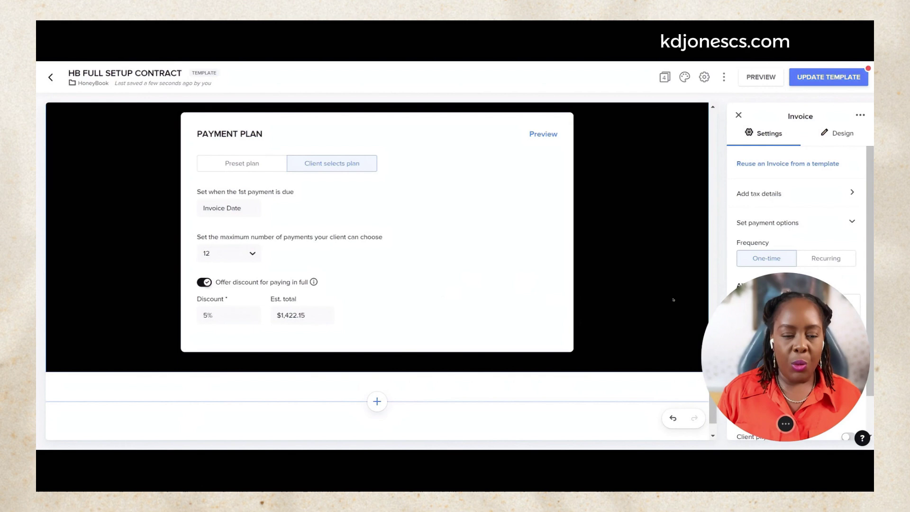
Change the pay-in-full discount from 5 to 10%, bringing the estimated total to $1,347.30.
left_click(211, 283)
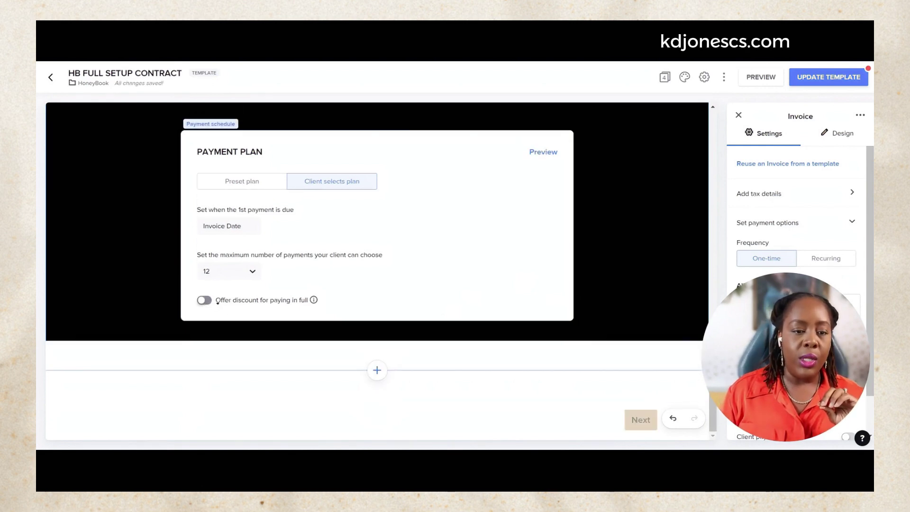
left_click_drag(218, 302, 312, 300)
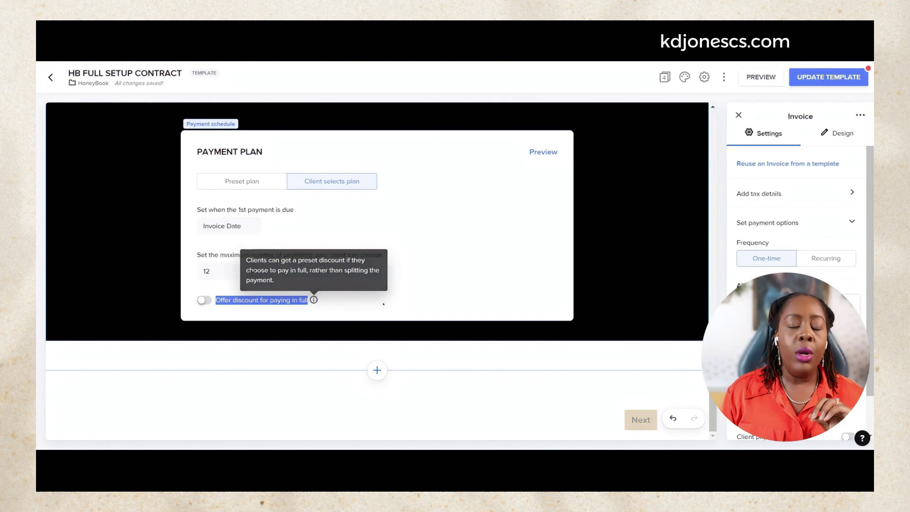
left_click(168, 297)
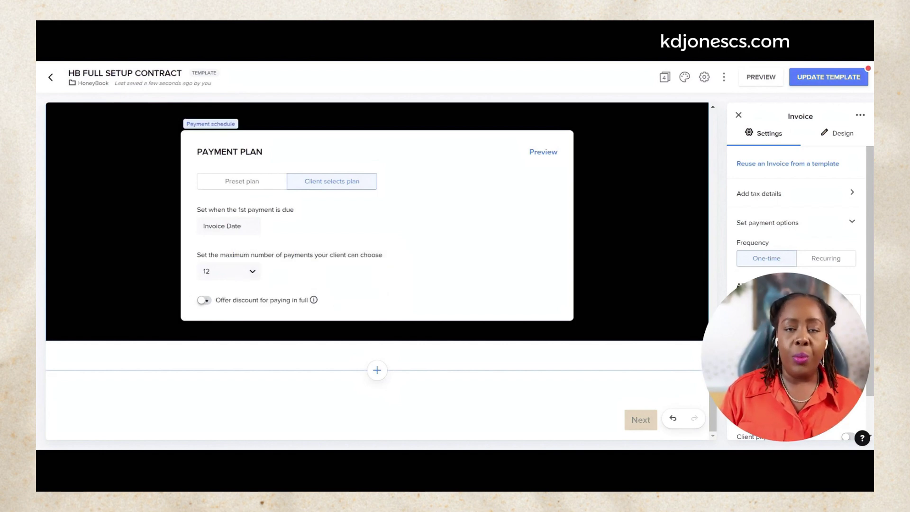
left_click(204, 300)
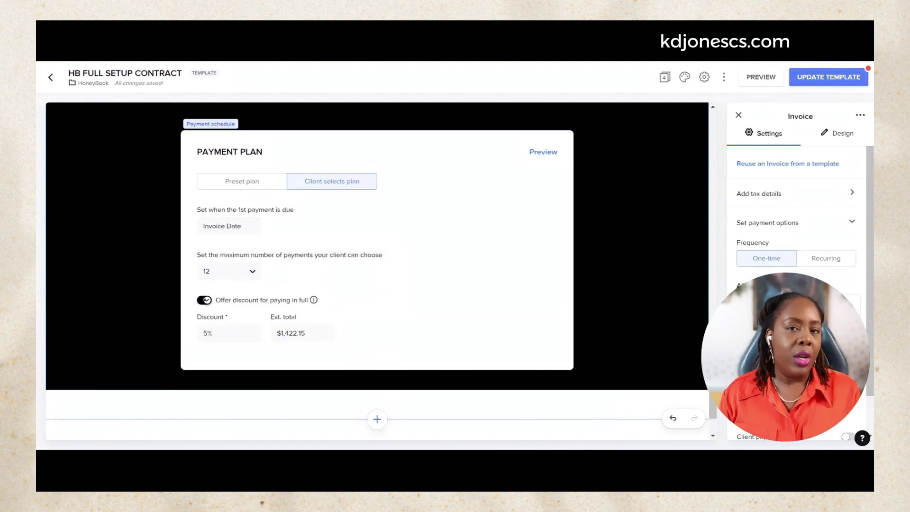
left_click(218, 336)
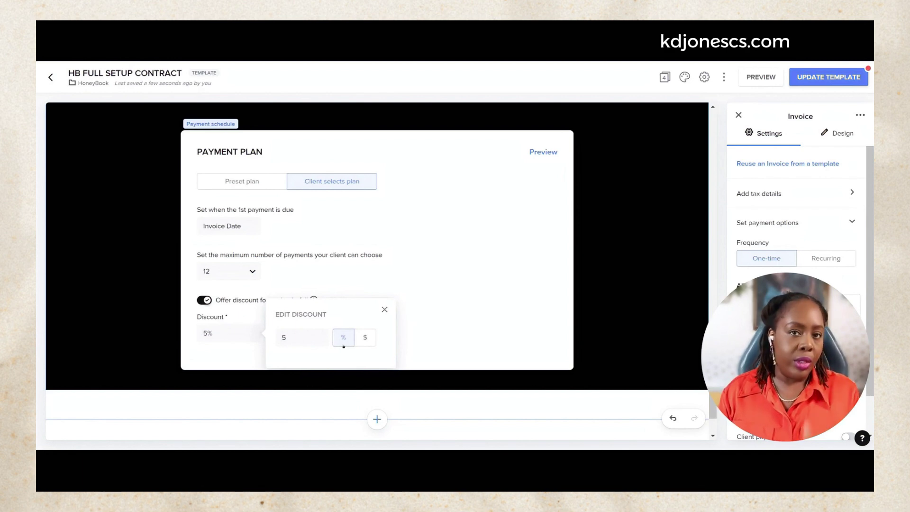
left_click(297, 338)
key("BackSpace")
type("10")
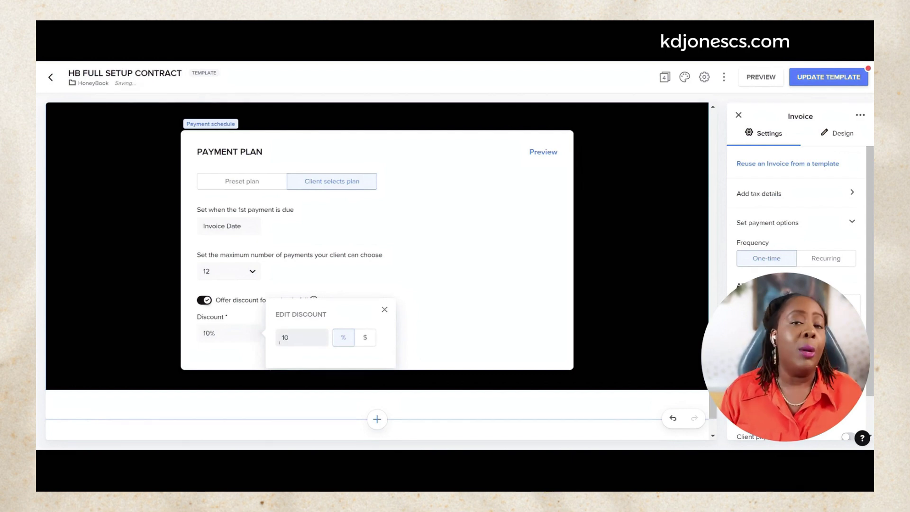
left_click(425, 334)
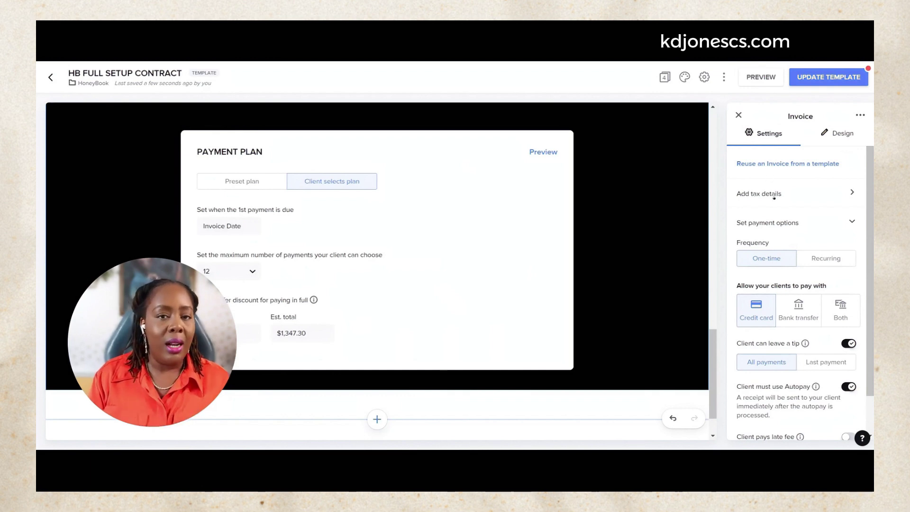
scroll(777, 272, "down", 1)
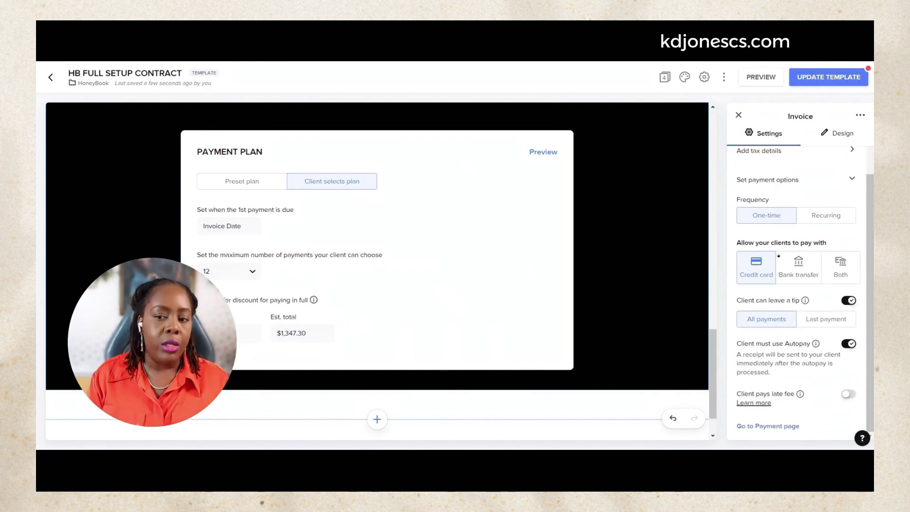
scroll(775, 212, "up", 1)
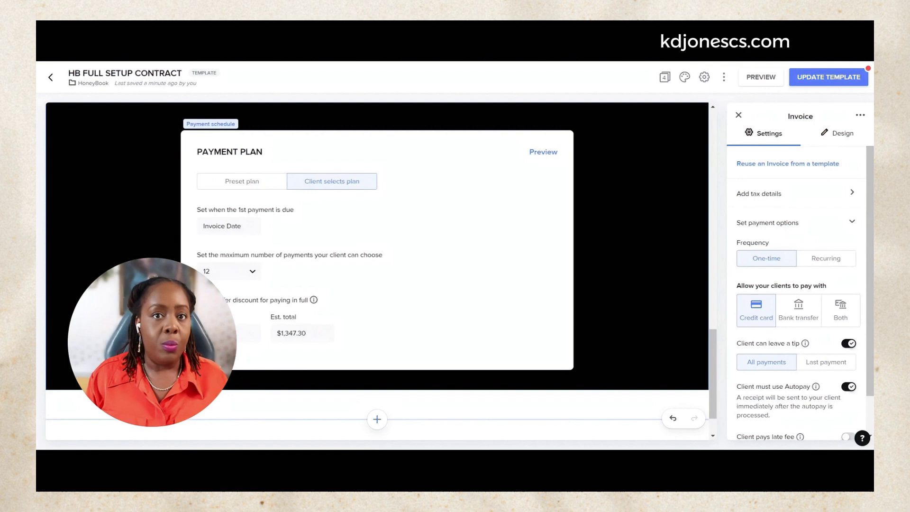
scroll(796, 284, "down", 1)
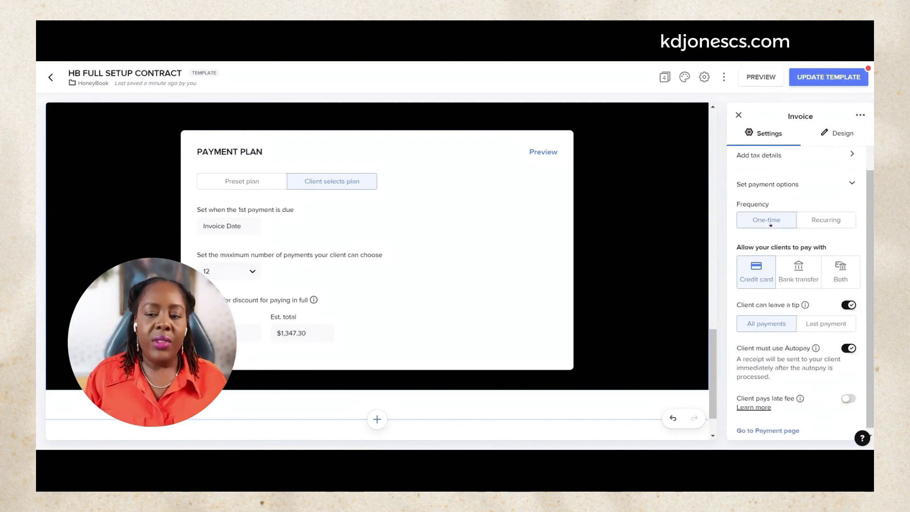
left_click_drag(831, 243, 744, 137)
left_click(770, 242)
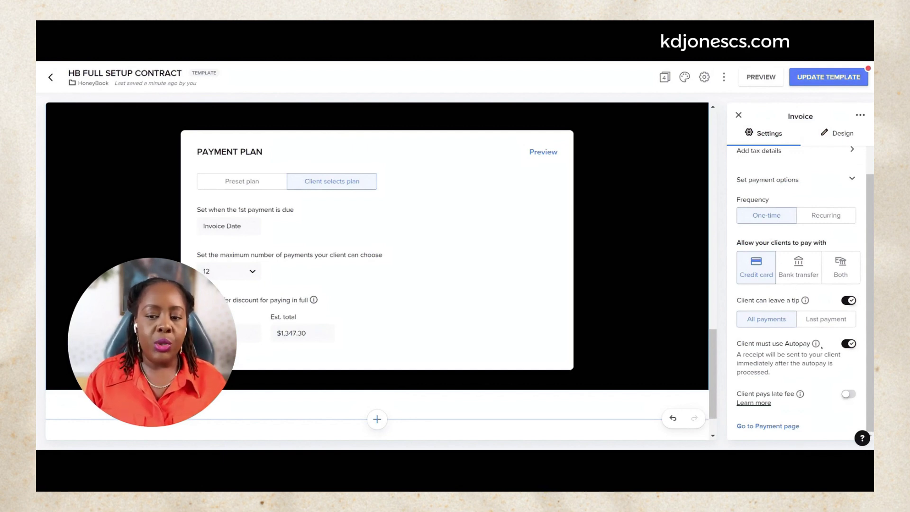
left_click(850, 344)
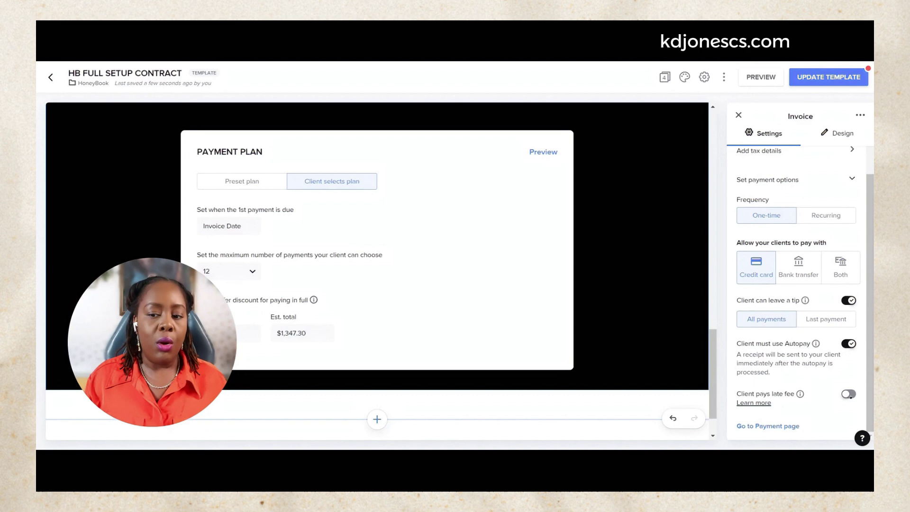
Toggle Client pays late fee on, then off again so no late fee applies.
left_click(849, 394)
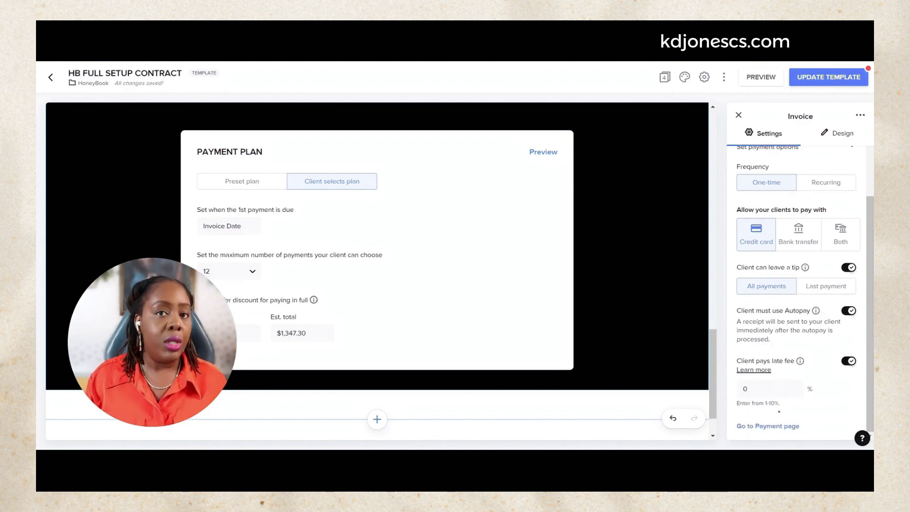
left_click(851, 360)
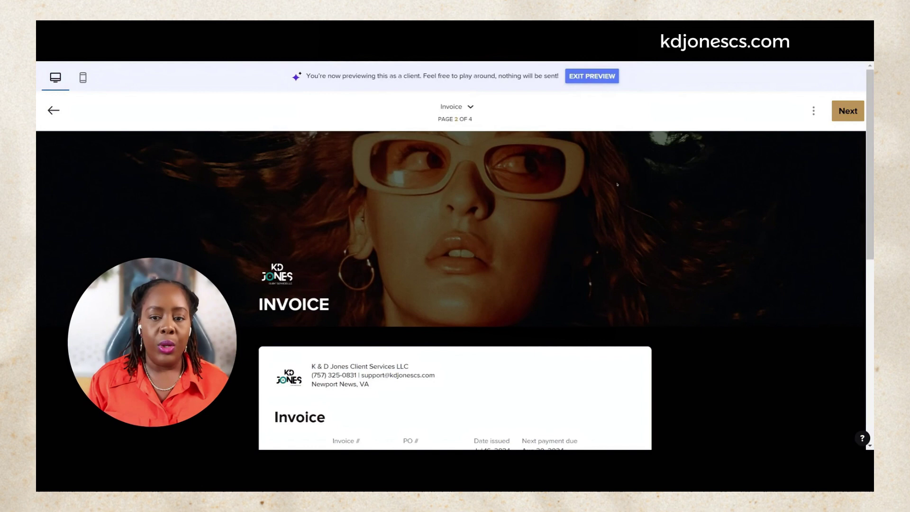
scroll(617, 184, "down", 3)
scroll(685, 183, "up", 3)
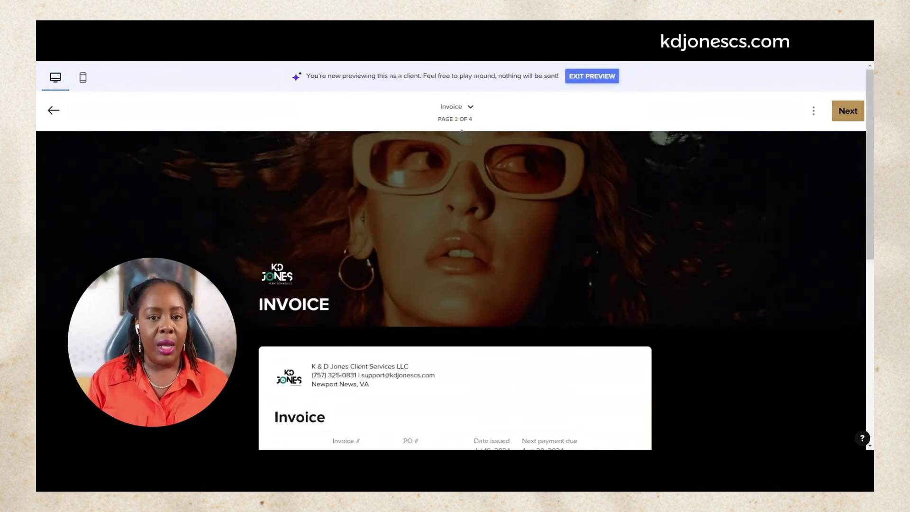
triple_click(451, 107)
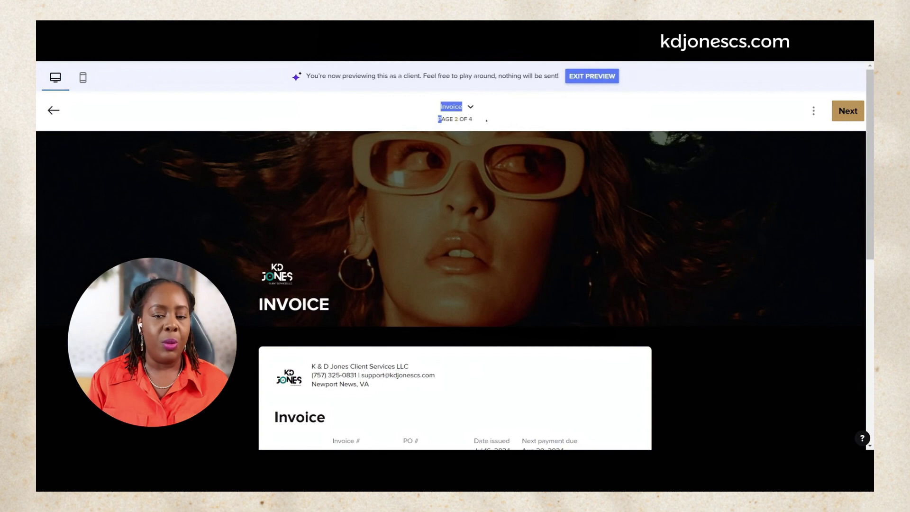
left_click(499, 182)
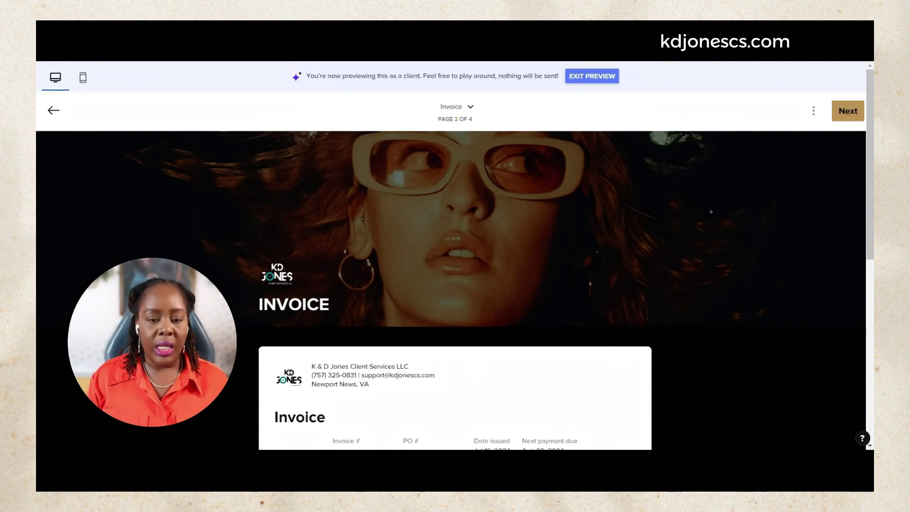
scroll(711, 212, "down", 7)
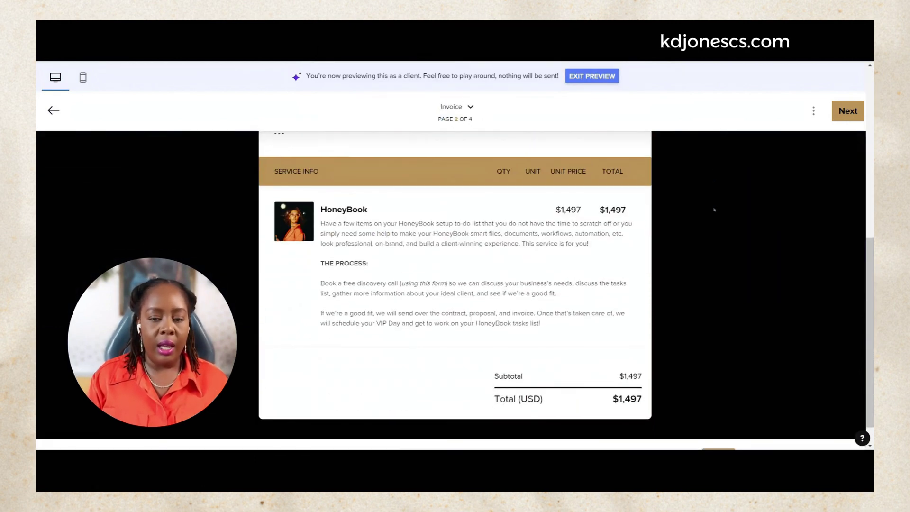
double_click(616, 400)
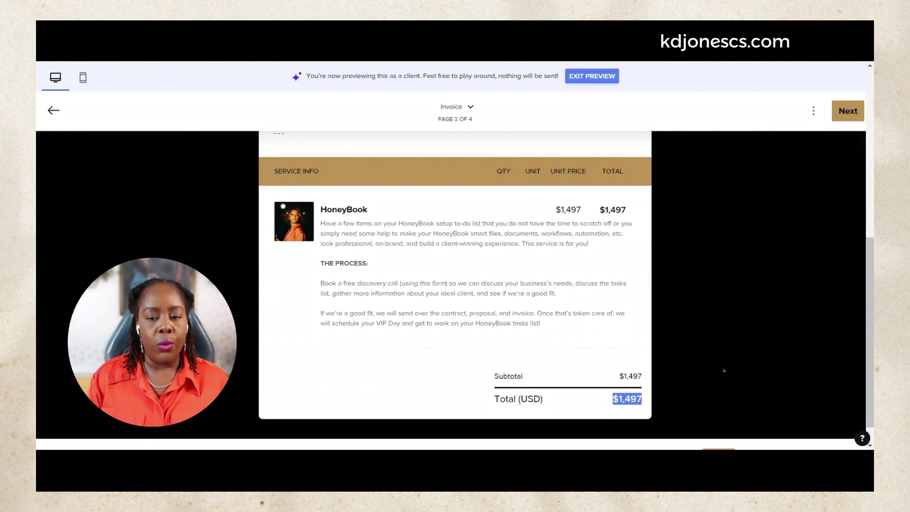
scroll(616, 400, "down", 1)
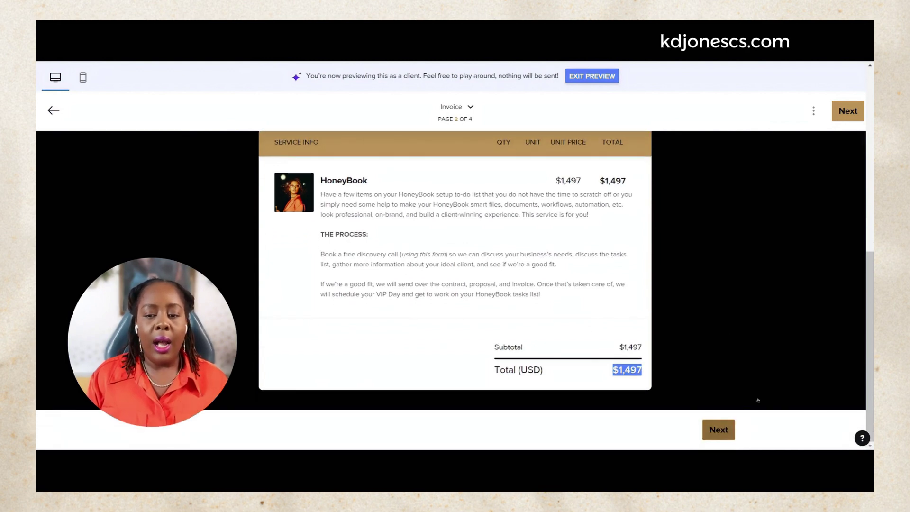
On the Payment page, select Pay in full ($1,347.30 after 10% off), then switch to Split payment.
left_click(718, 429)
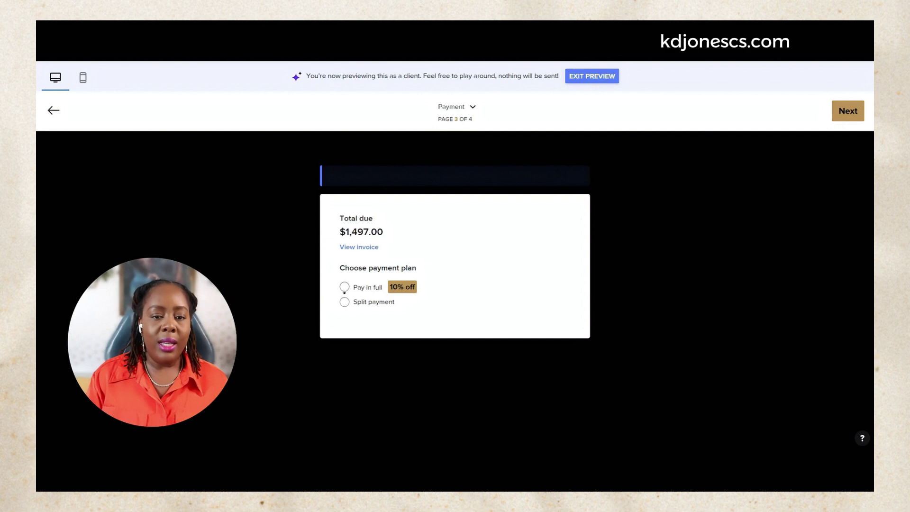
left_click(343, 288)
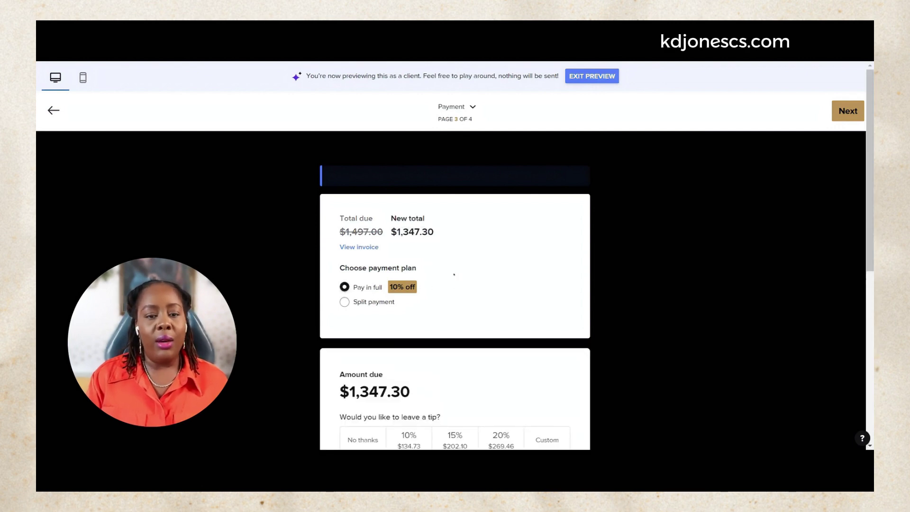
scroll(454, 274, "down", 2)
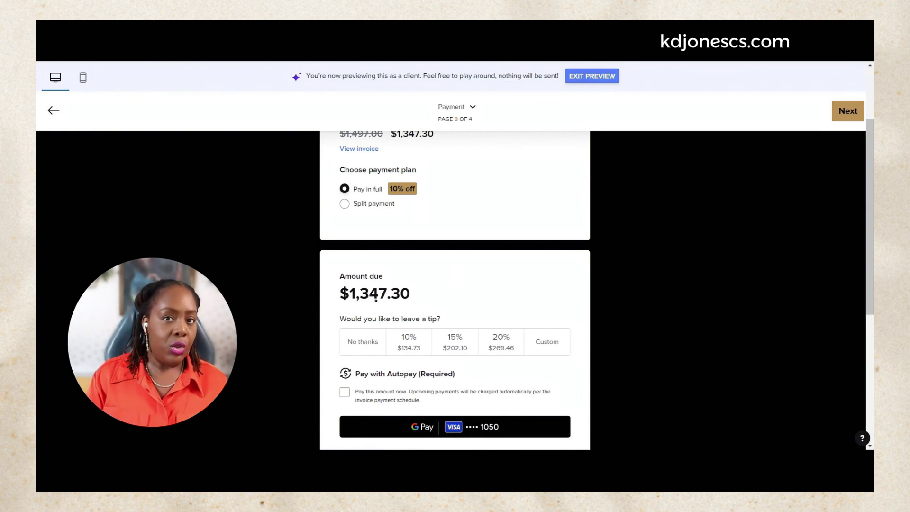
scroll(439, 292, "up", 1)
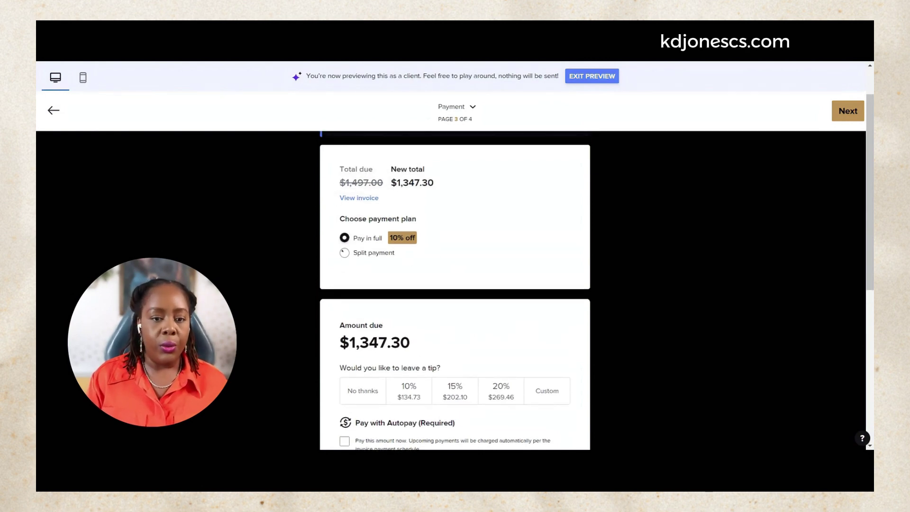
left_click(343, 252)
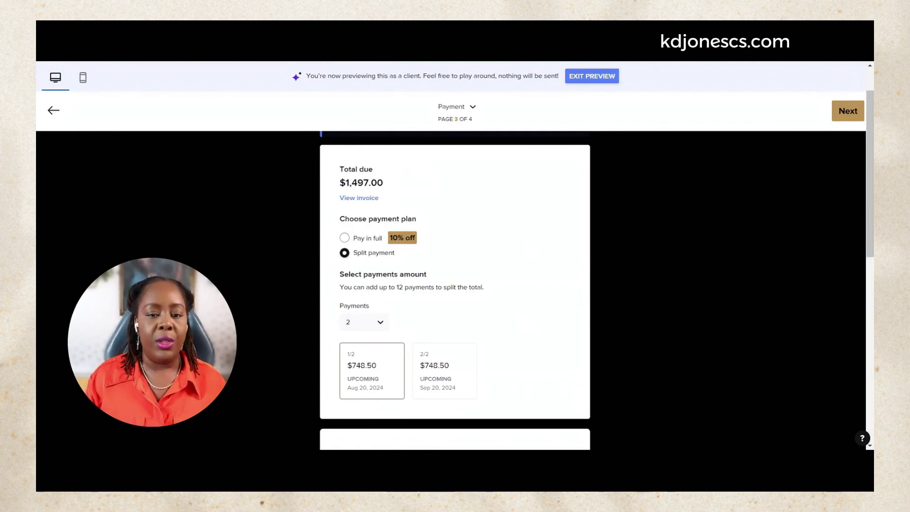
Split the payment into 12 installments of $124.75 and review the schedule.
scroll(533, 246, "down", 2)
left_click(375, 224)
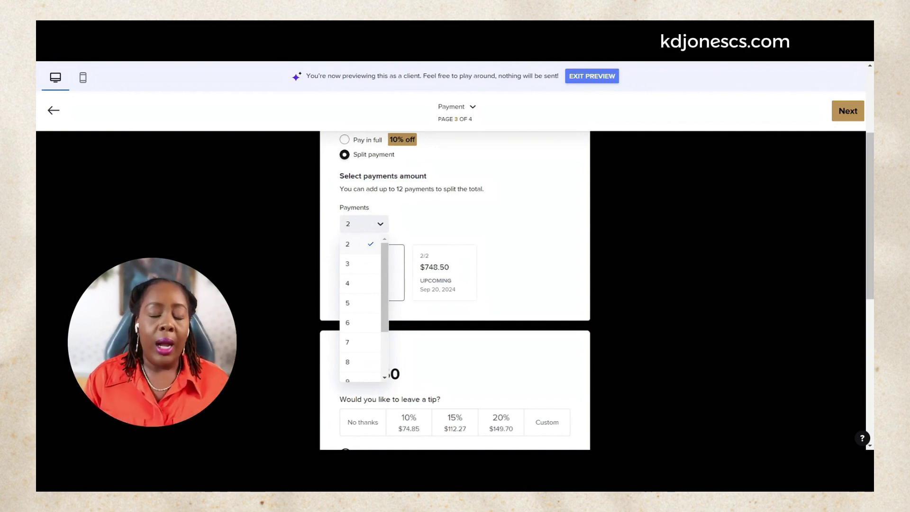
scroll(353, 372, "down", 2)
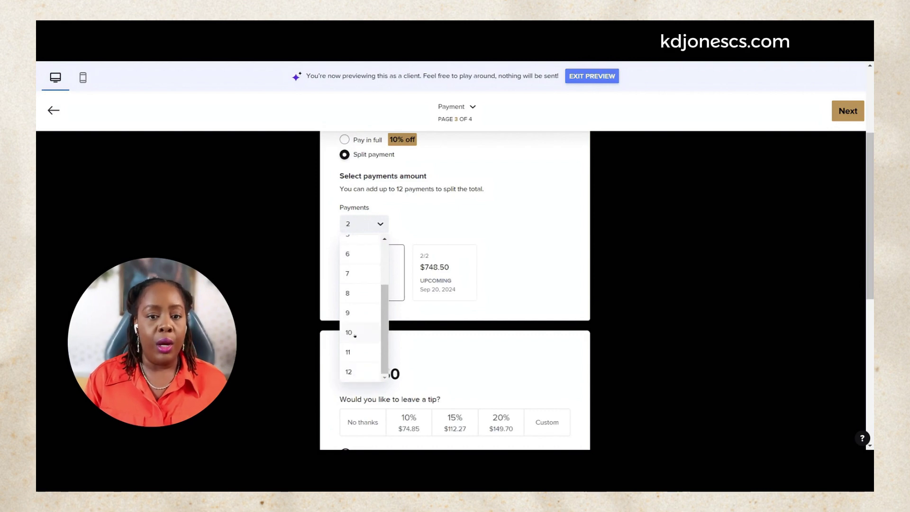
scroll(354, 335, "up", 2)
scroll(363, 263, "down", 2)
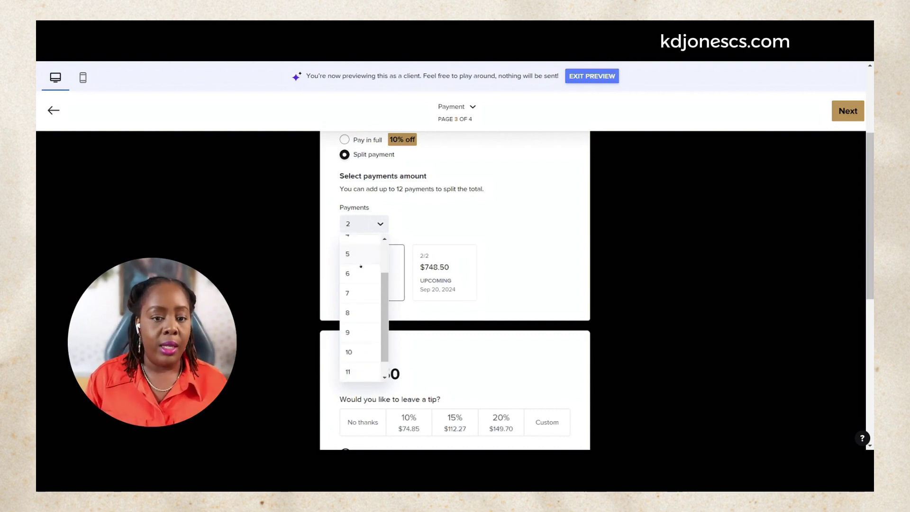
scroll(361, 284, "down", 1)
left_click(360, 372)
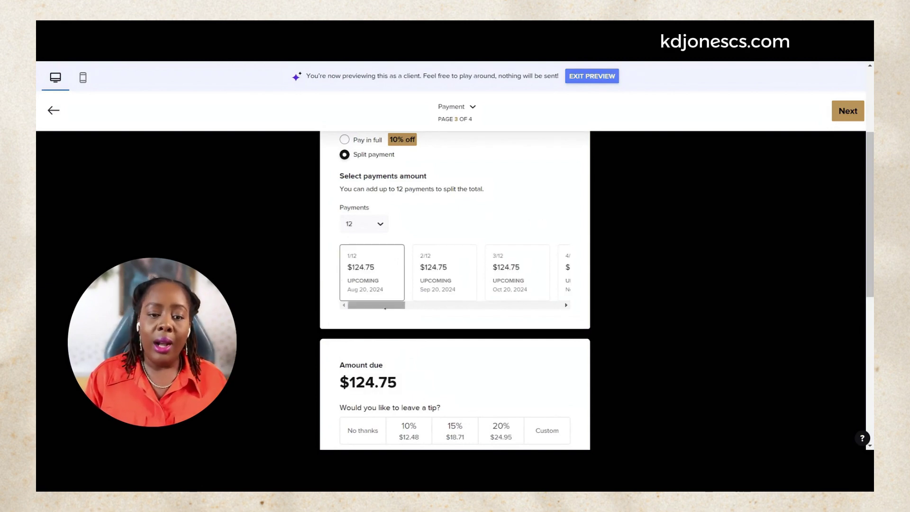
left_click(361, 267)
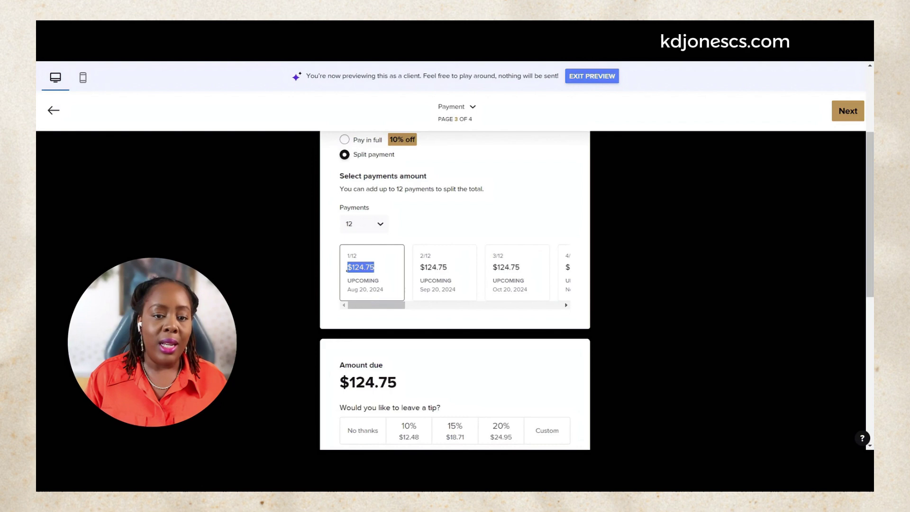
scroll(348, 272, "up", 3)
scroll(355, 291, "down", 3)
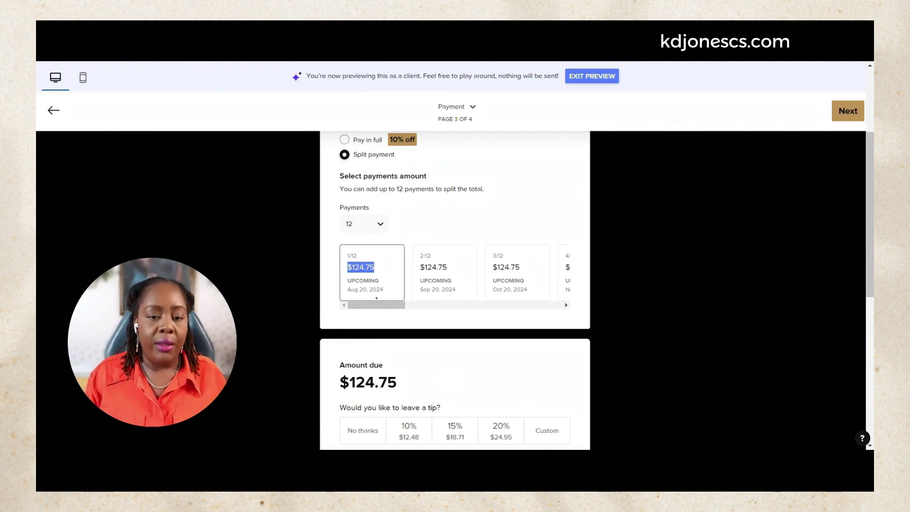
left_click_drag(384, 290, 345, 294)
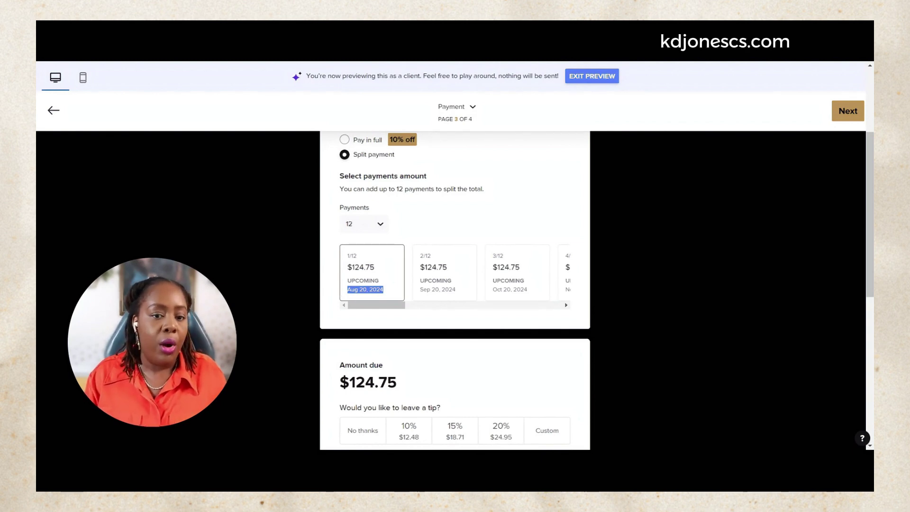
left_click(425, 291)
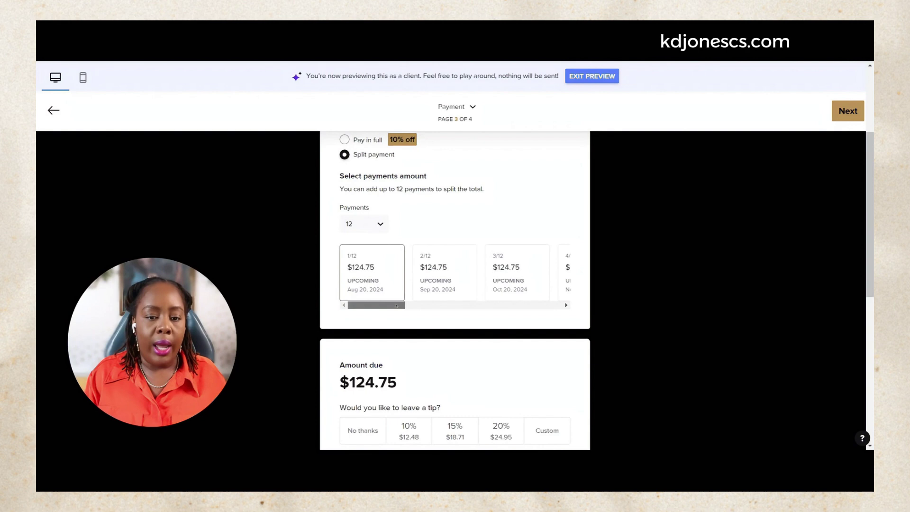
scroll(454, 306, "right", 5)
scroll(454, 306, "right", 8)
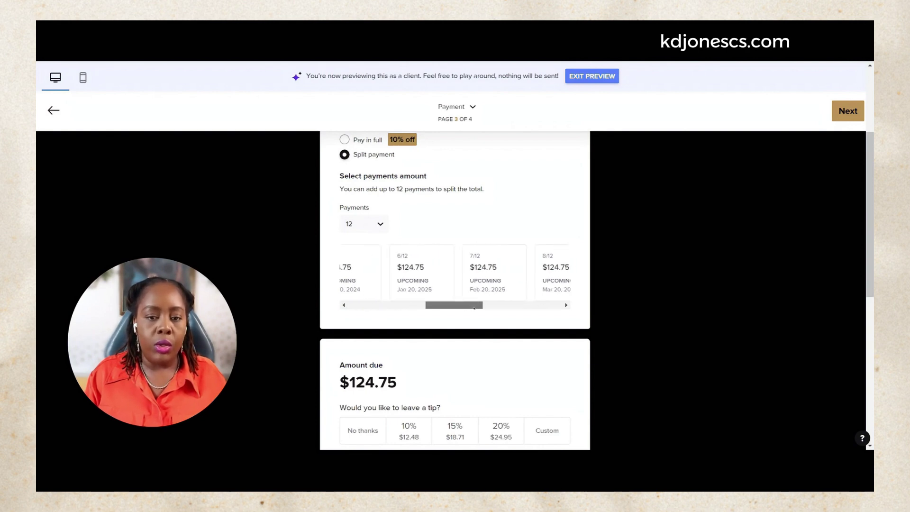
scroll(533, 308, "right", 2)
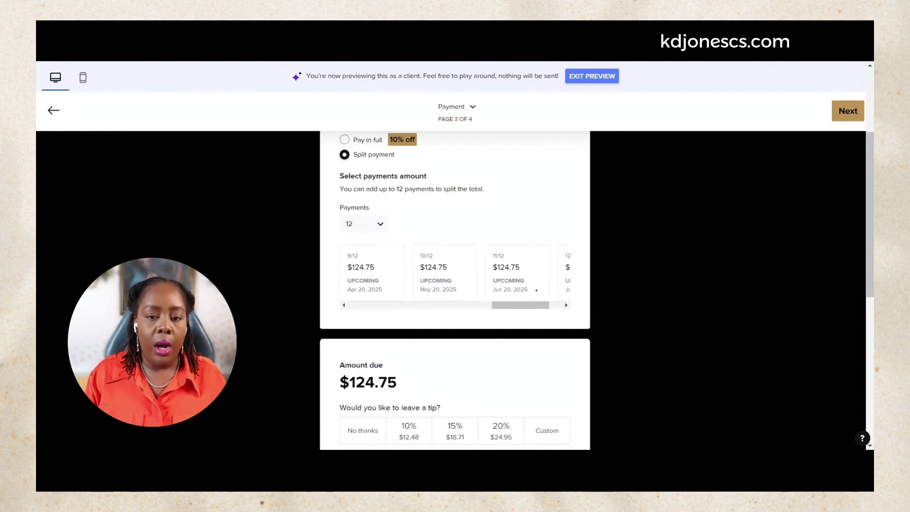
left_click_drag(540, 308, 379, 308)
scroll(373, 261, "up", 2)
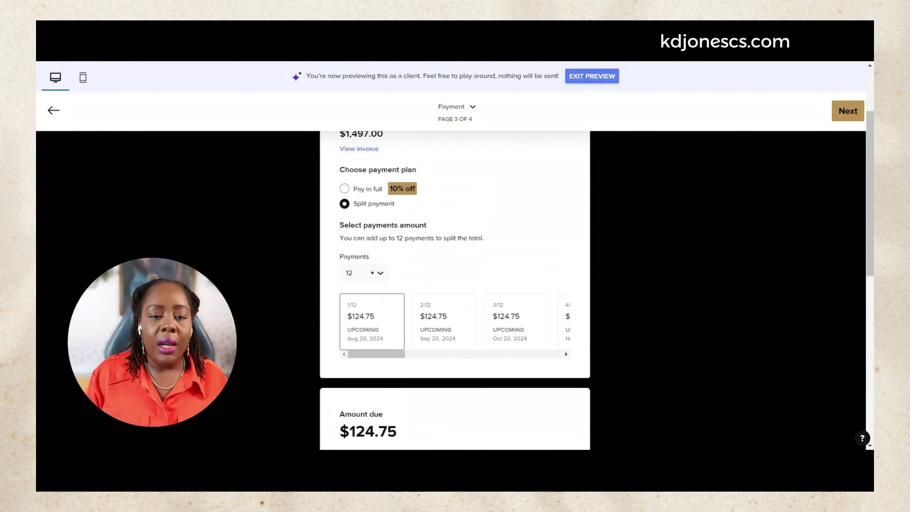
Change the number of payments to 6, then to 3 payments of $499.
left_click(372, 273)
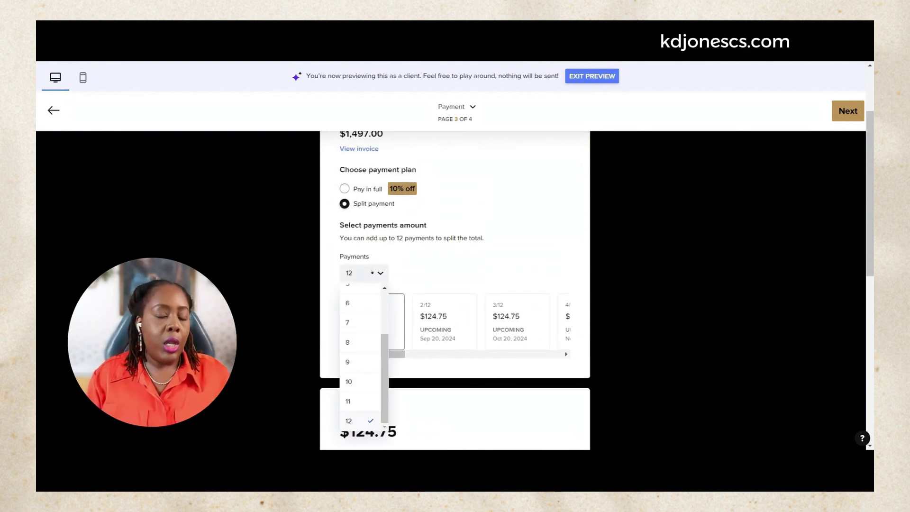
left_click(368, 305)
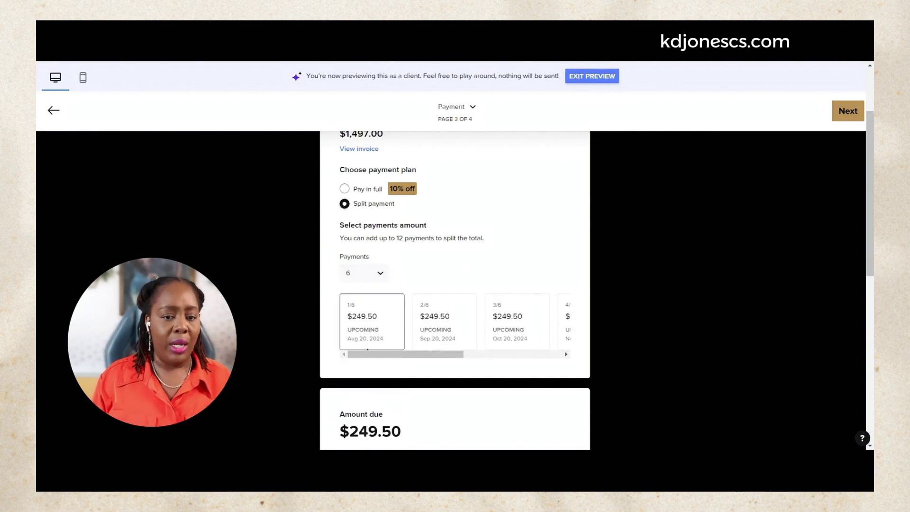
left_click(378, 274)
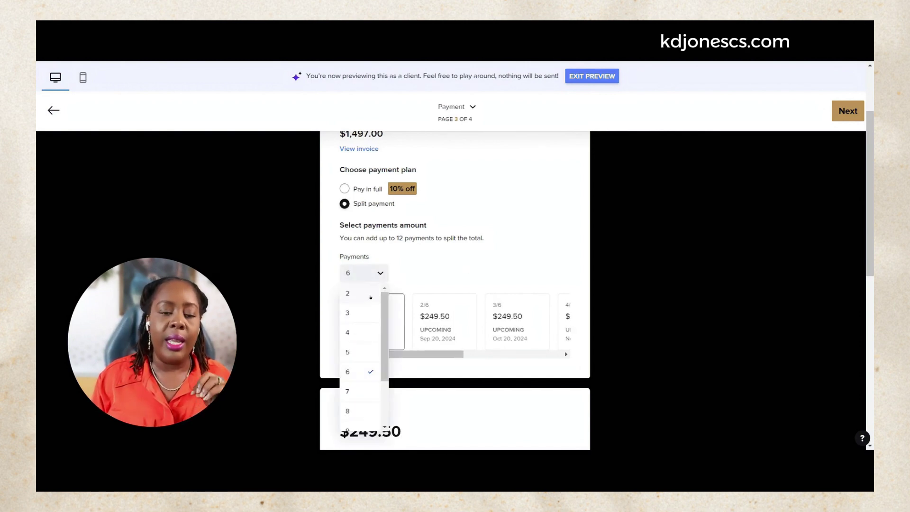
left_click(358, 311)
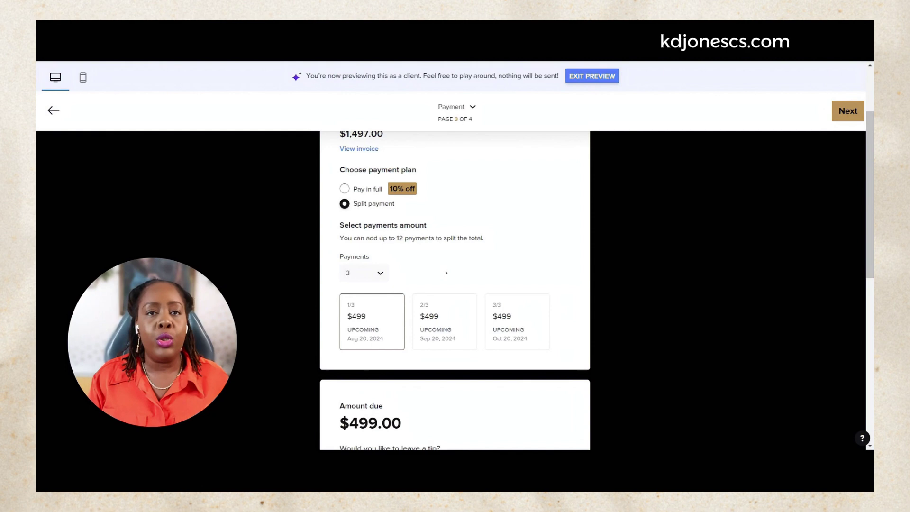
scroll(589, 264, "down", 5)
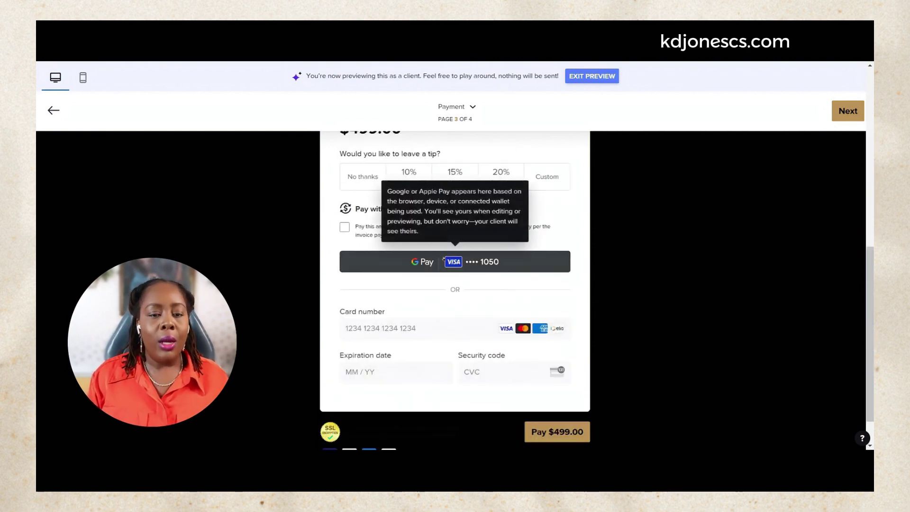
scroll(588, 264, "up", 4)
scroll(588, 264, "up", 2)
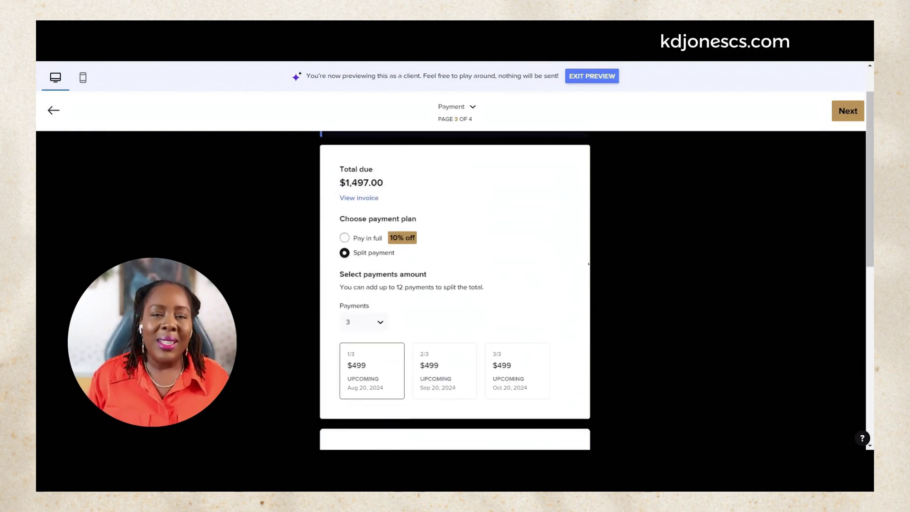